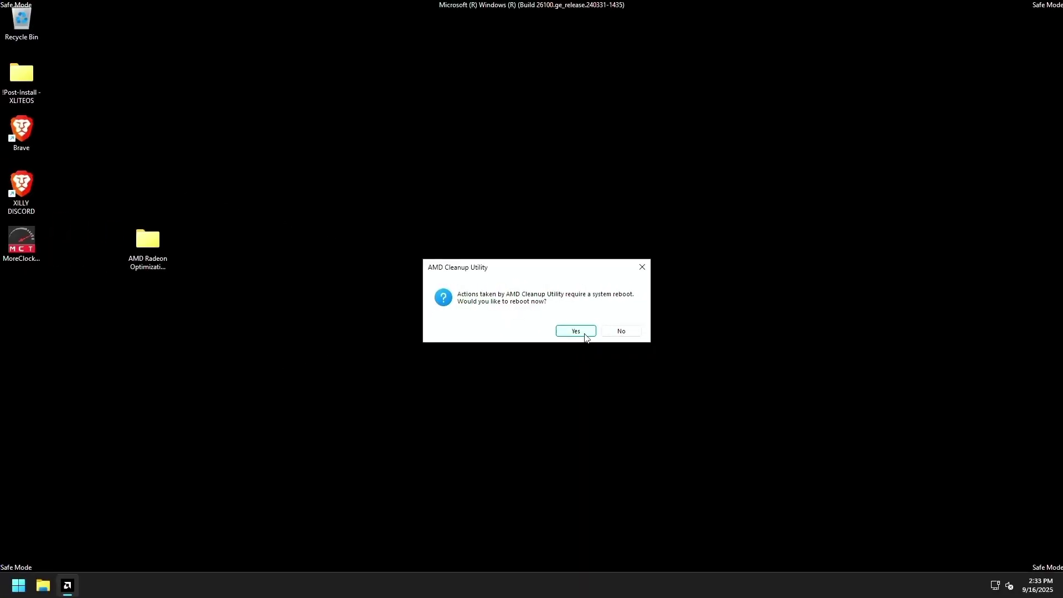
# - Accept the AMD Cleanup Utility reboot prompt so Windows restarts out of Safe Mode
pyautogui.click(584, 334)
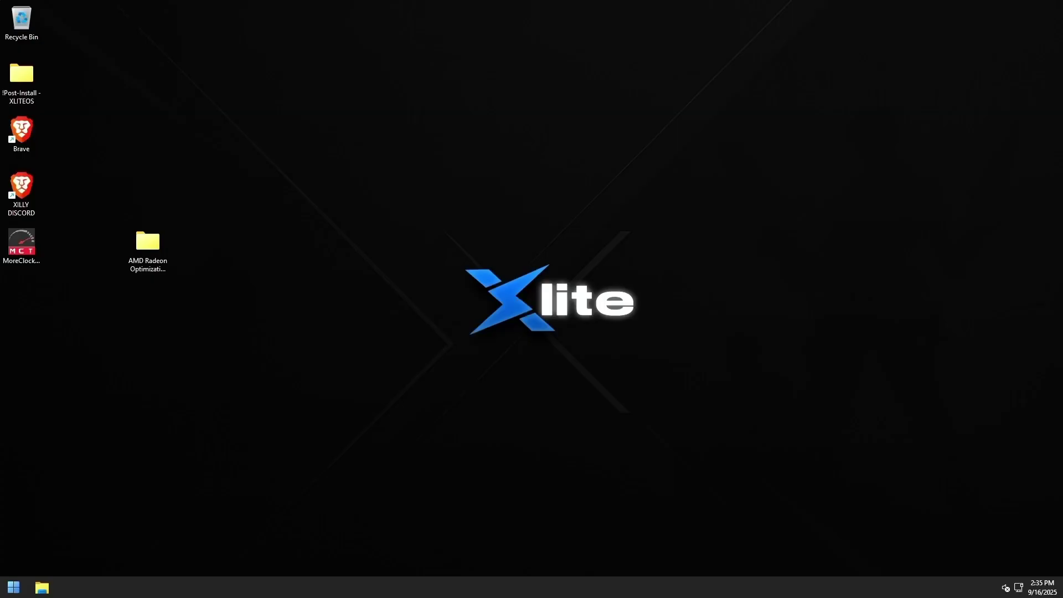
# - Go to the guide's '2. Debloat the AMD driver' folder and launch the AMD Drivers and Support shortcut
pyautogui.doubleClick(138, 265)
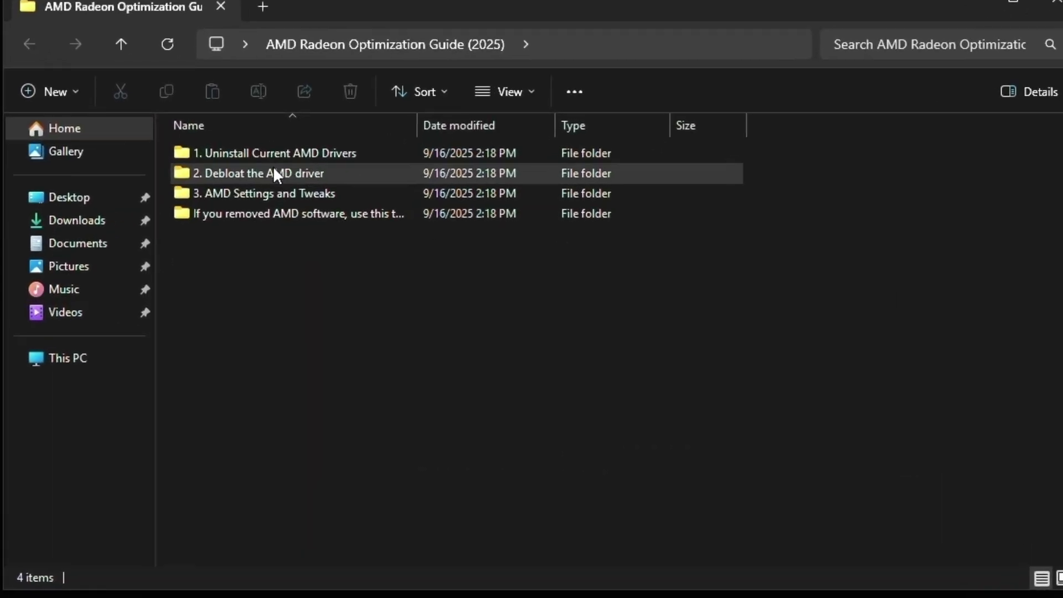
pyautogui.doubleClick(274, 170)
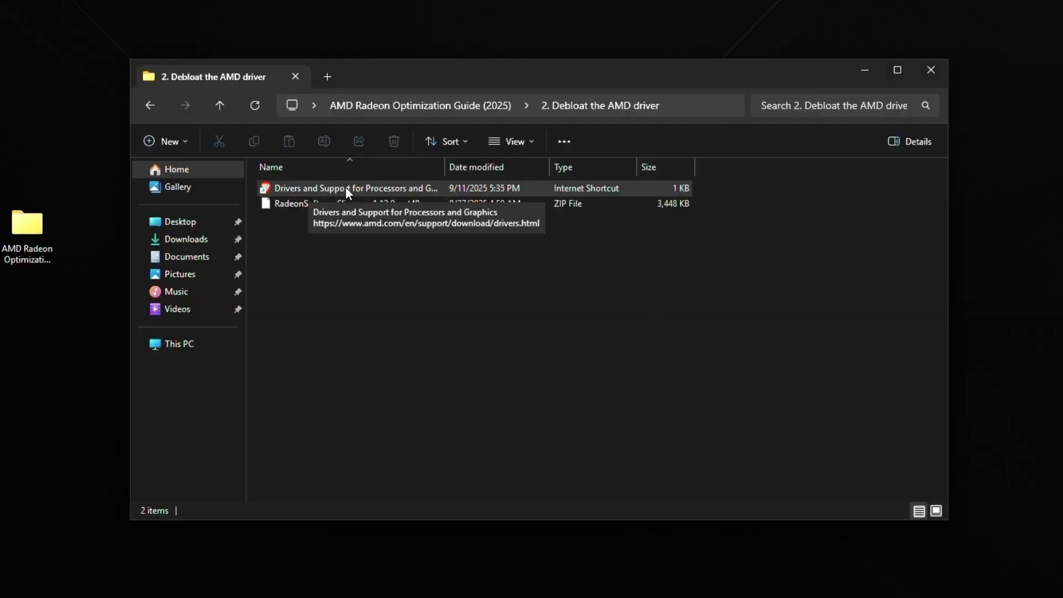
pyautogui.doubleClick(367, 200)
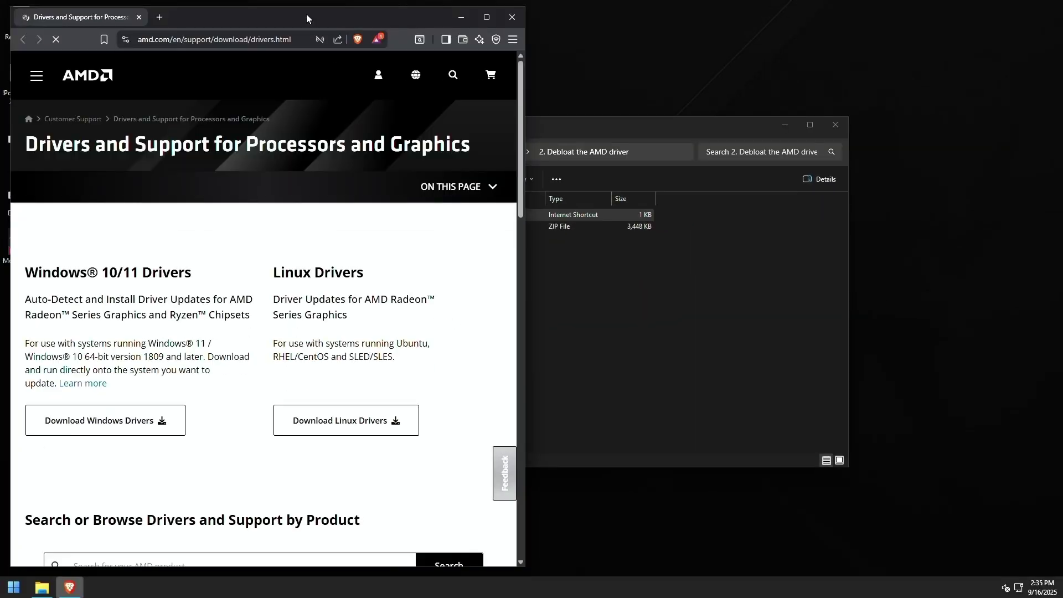
# - Maximize the AMD drivers page in Brave and reject all cookies
pyautogui.doubleClick(307, 14)
pyautogui.scroll(-2, 425, 320)
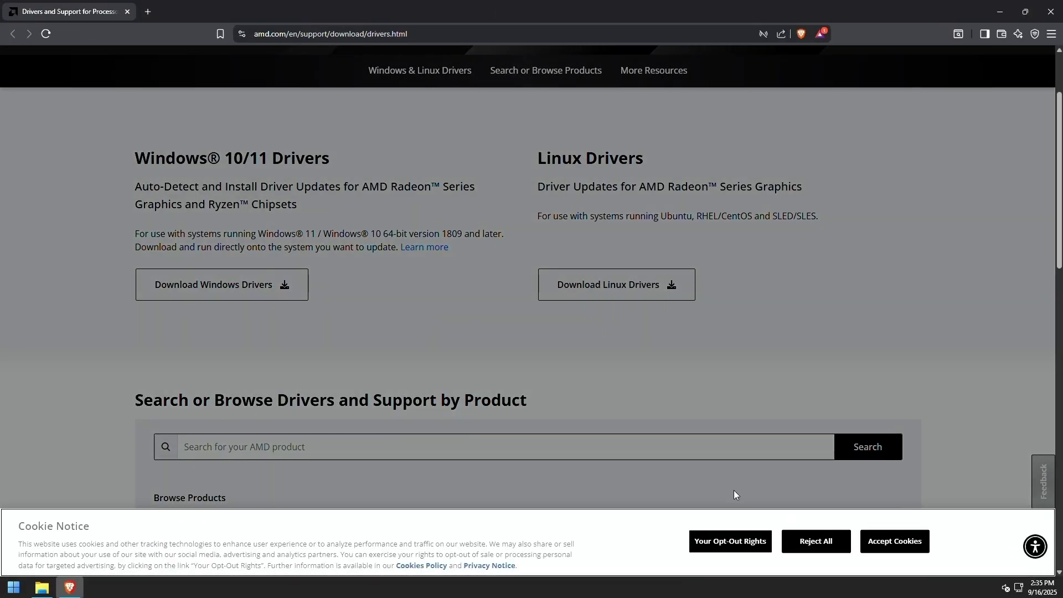
pyautogui.click(816, 541)
pyautogui.scroll(-3, 209, 363)
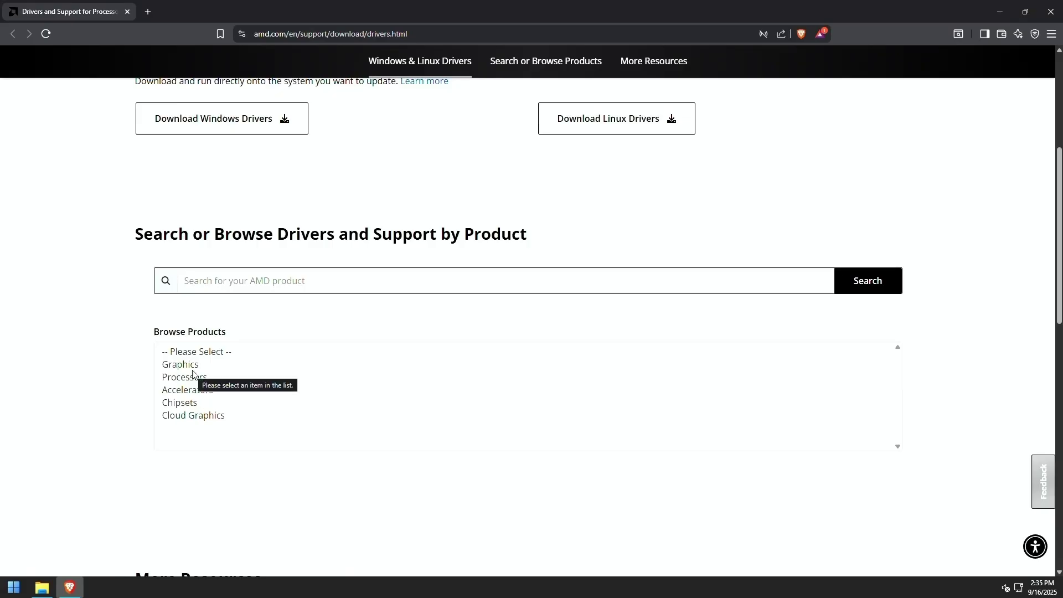
# - Select Graphics > Radeon RX > RX 9000 Series > RX 9070 XT and submit
pyautogui.click(185, 365)
pyautogui.scroll(-2, 185, 366)
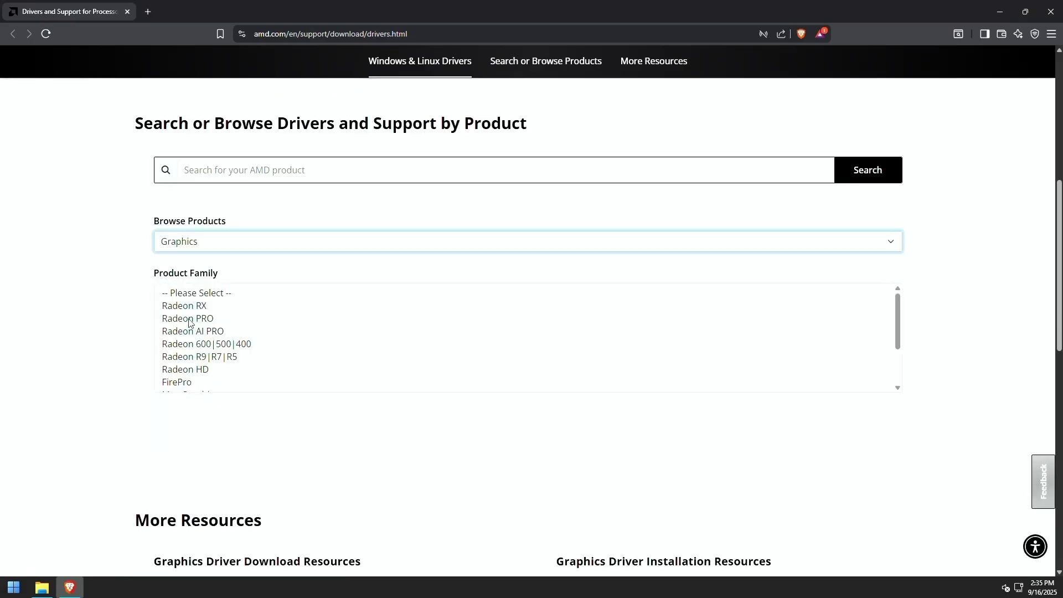
pyautogui.click(186, 307)
pyautogui.click(183, 358)
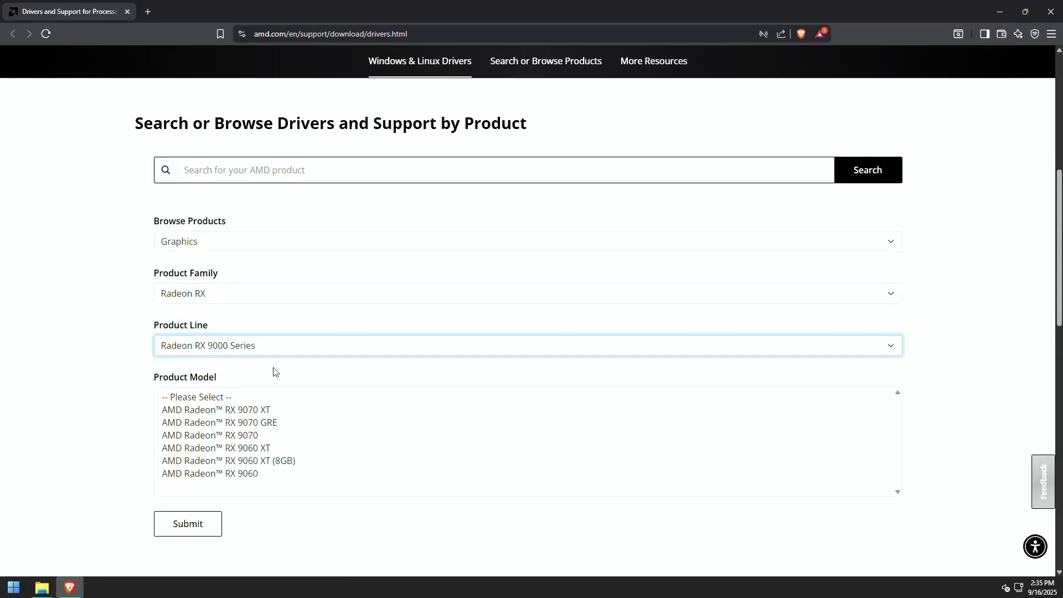
pyautogui.scroll(-2, 258, 354)
pyautogui.click(238, 302)
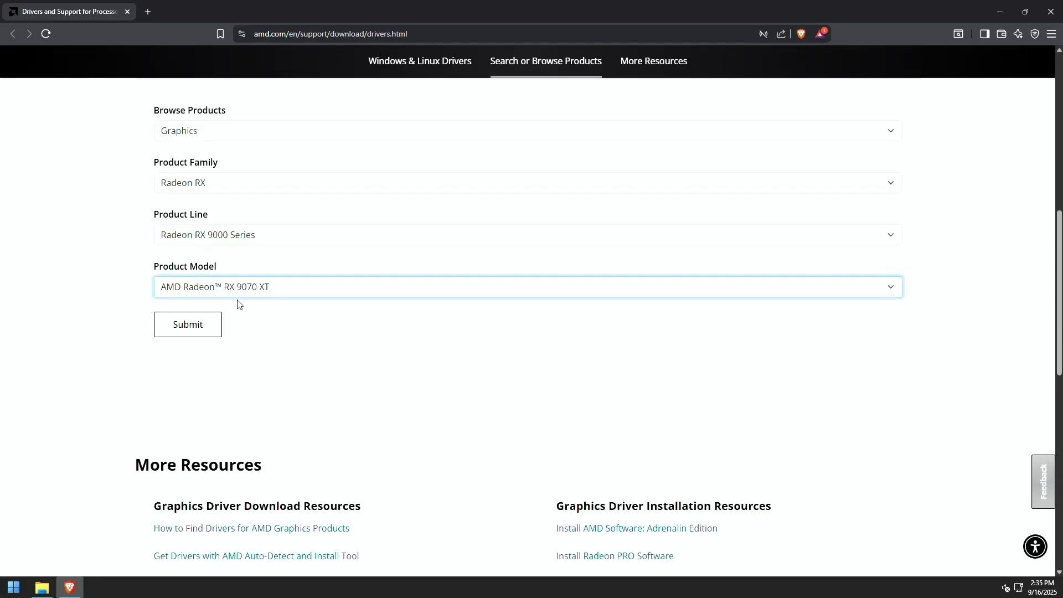
pyautogui.click(222, 326)
# - Download the Windows 11 64-bit Adrenalin Edition 25.9.1 installer to Downloads and watch its progress
pyautogui.click(236, 295)
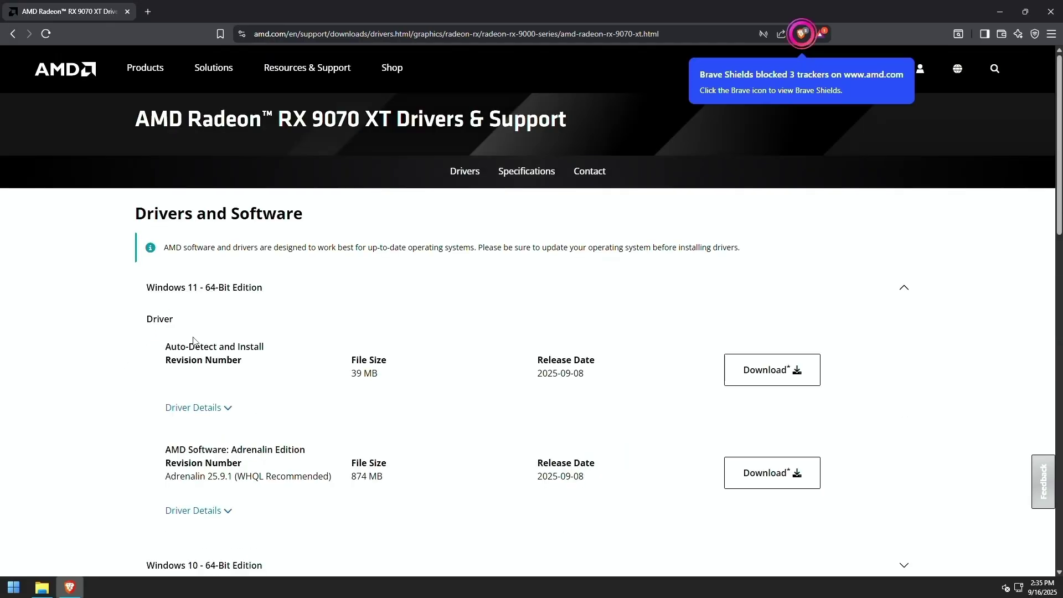
pyautogui.scroll(-1, 217, 367)
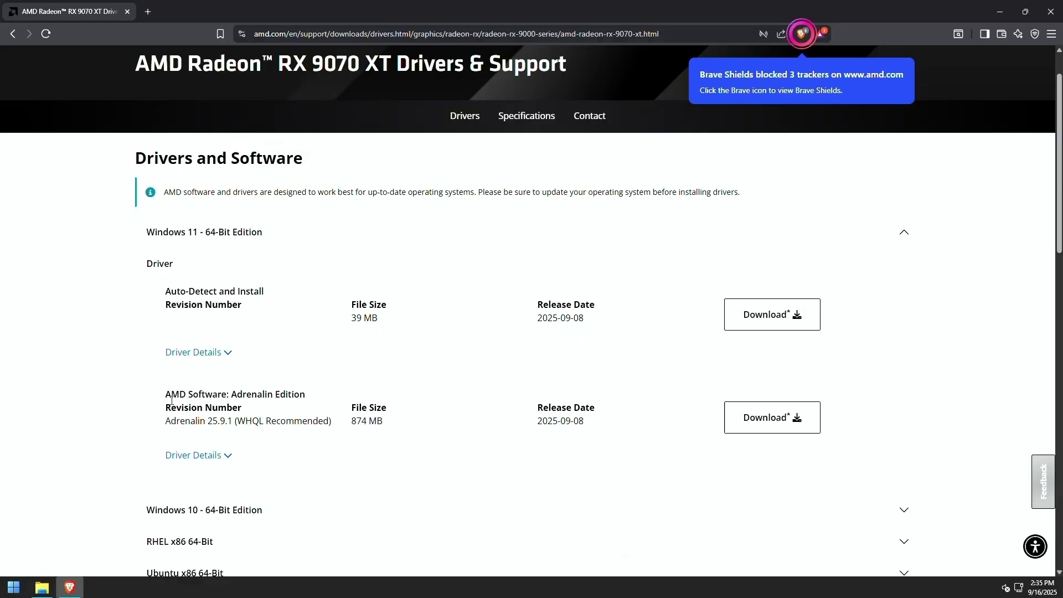
pyautogui.moveTo(162, 397); pyautogui.dragTo(322, 425)
pyautogui.click(376, 446)
pyautogui.click(748, 430)
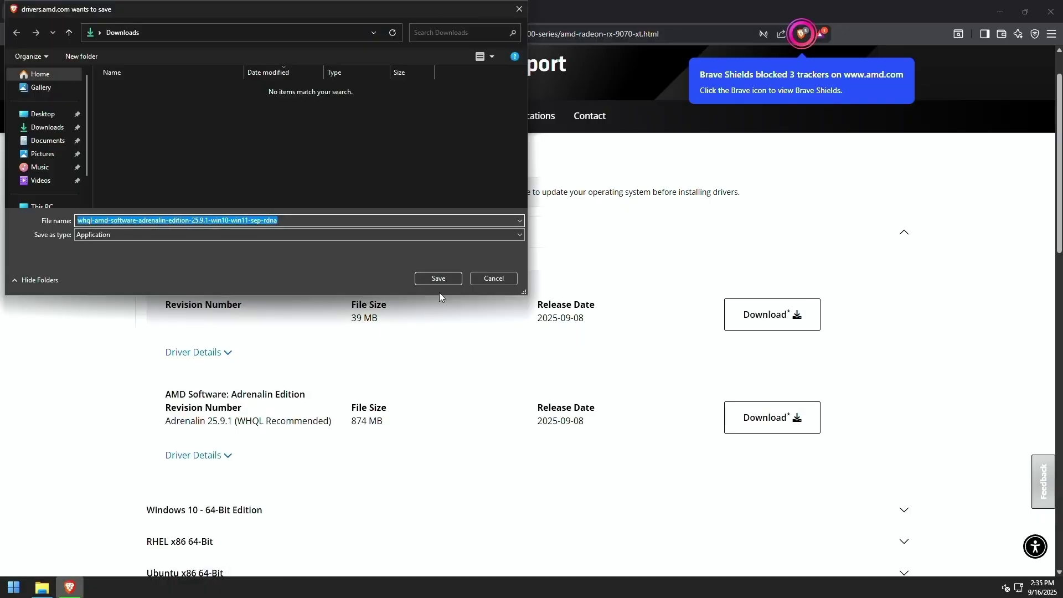
pyautogui.click(441, 284)
pyautogui.hotkey('ctrl', 'j')
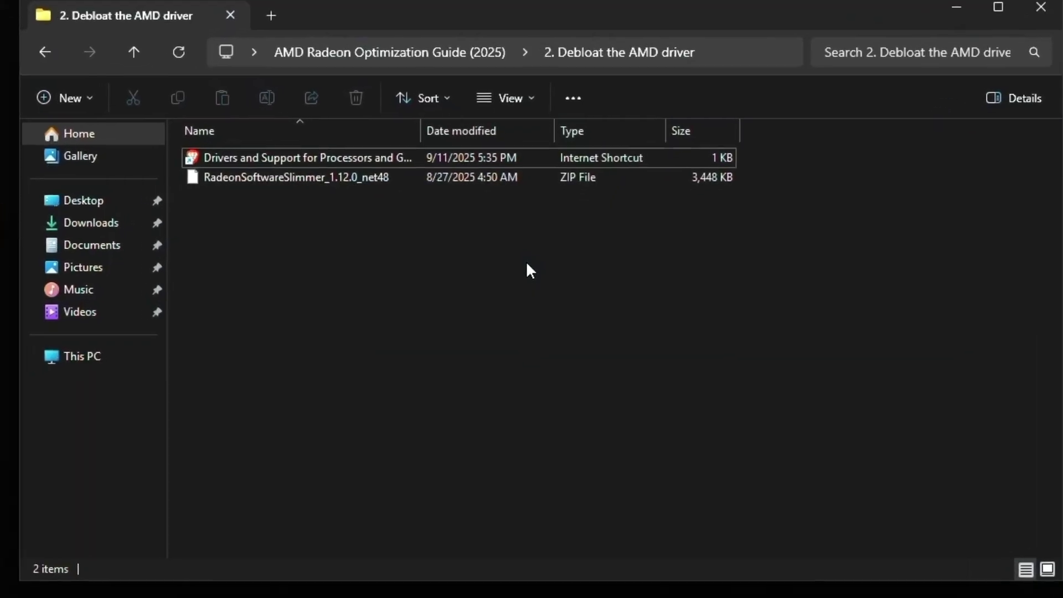
# - Extract RadeonSoftwareSlimmer_1.12.0_net48 with 7-Zip and launch Radeon Software Slimmer from the extracted folder
pyautogui.rightClick(228, 183)
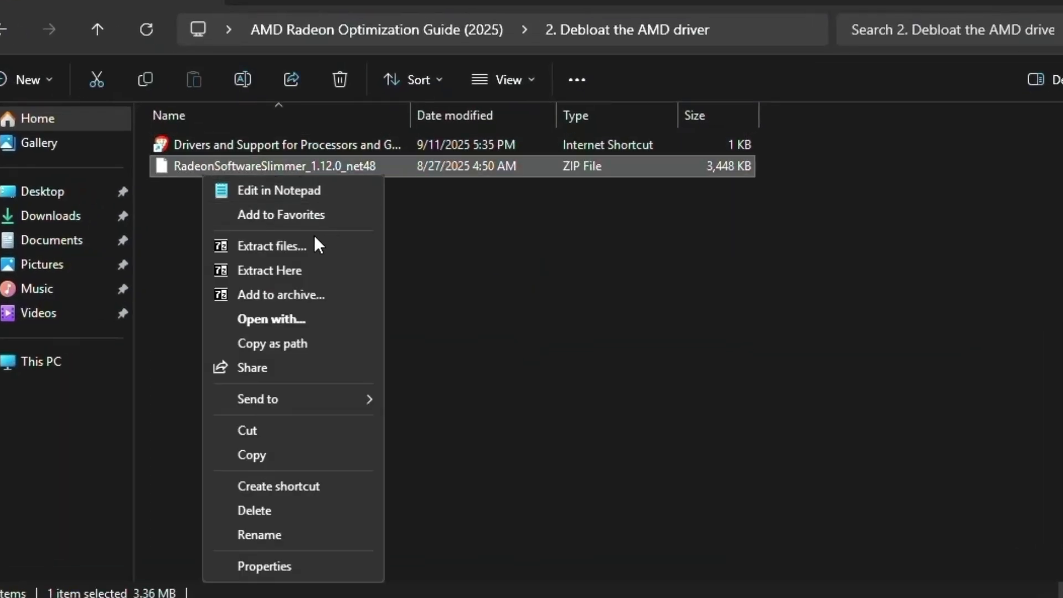
pyautogui.click(314, 243)
pyautogui.click(519, 416)
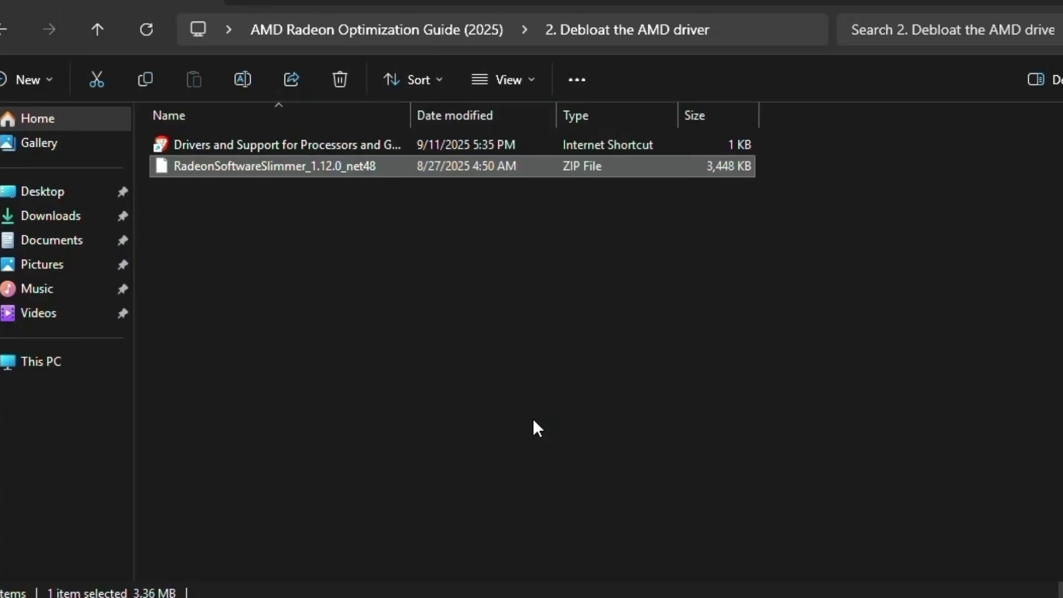
pyautogui.doubleClick(298, 191)
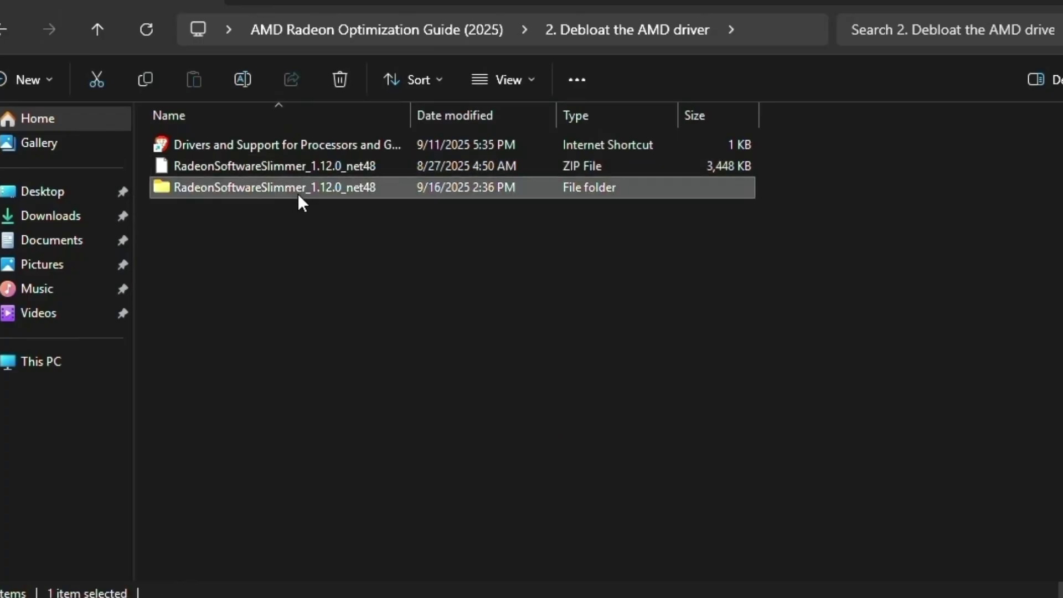
pyautogui.scroll(-2, 264, 381)
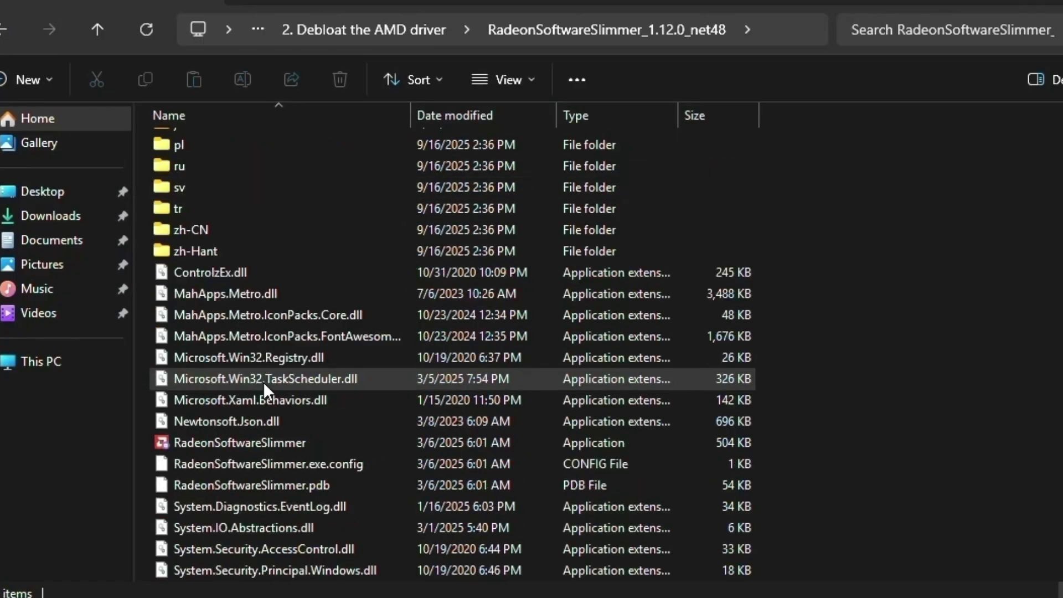
pyautogui.doubleClick(224, 446)
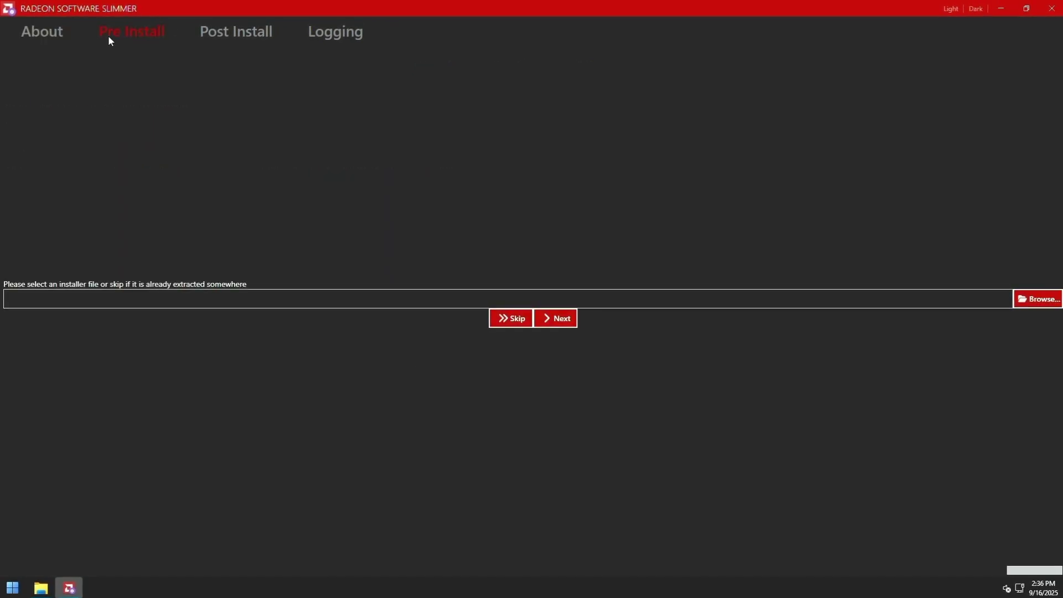
# - Load the Adrenalin installer from Downloads into Pre Install and continue to extract it
pyautogui.click(1038, 299)
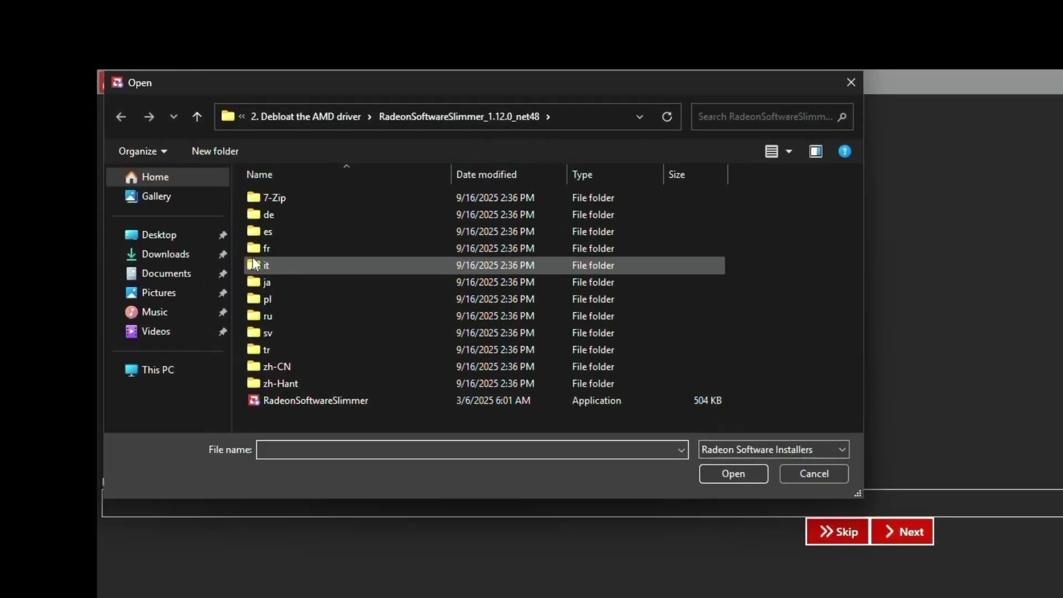
pyautogui.click(120, 206)
pyautogui.doubleClick(253, 176)
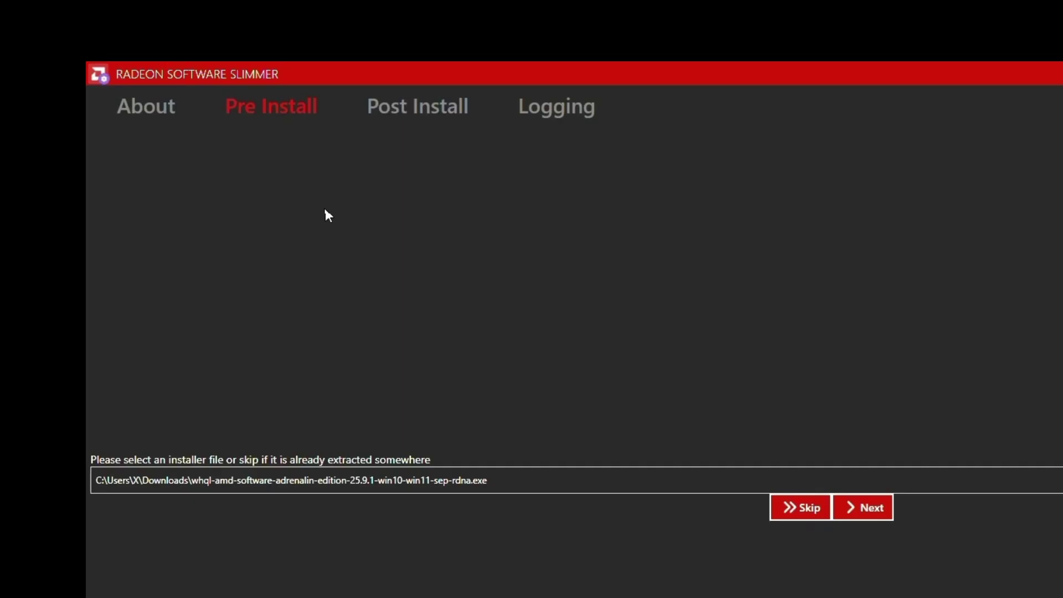
pyautogui.click(861, 507)
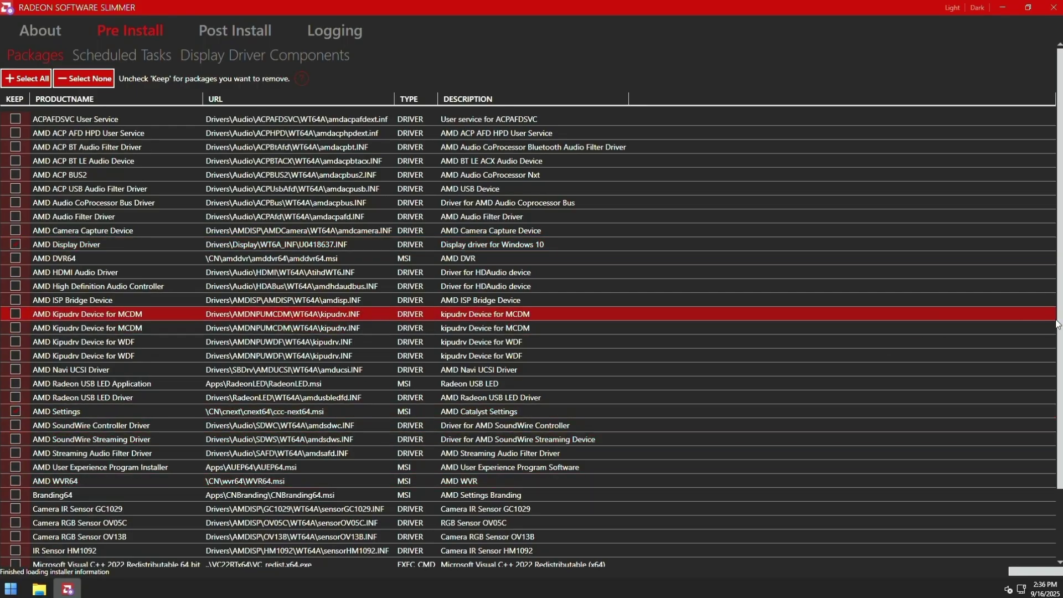
# - Keep only AMD Display Driver, AMD Settings and Visual C++ 2022 packages, then modify the installer
pyautogui.scroll(-3, 332, 388)
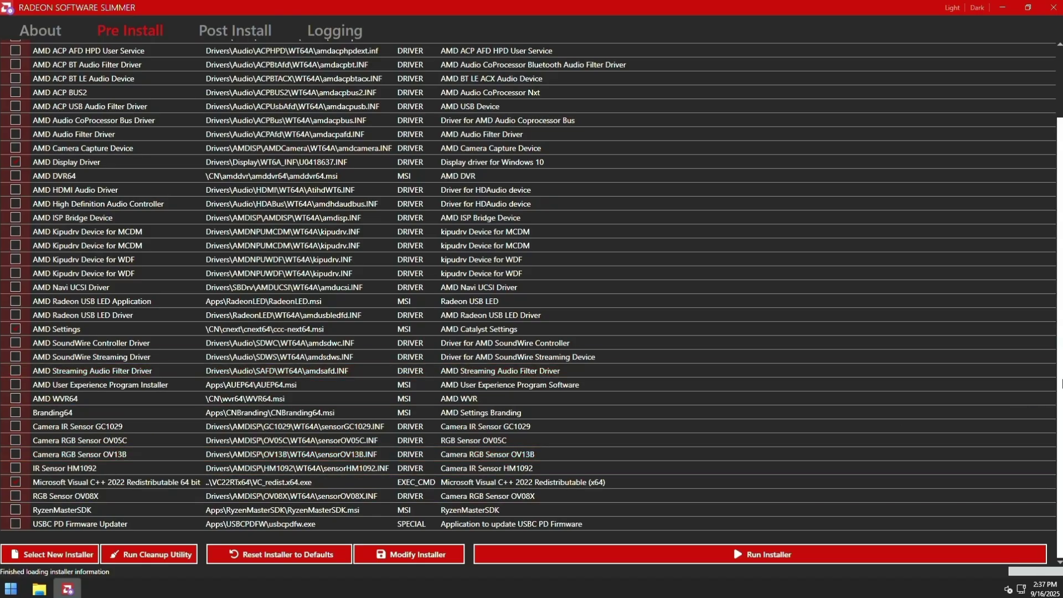
pyautogui.scroll(3, 1061, 382)
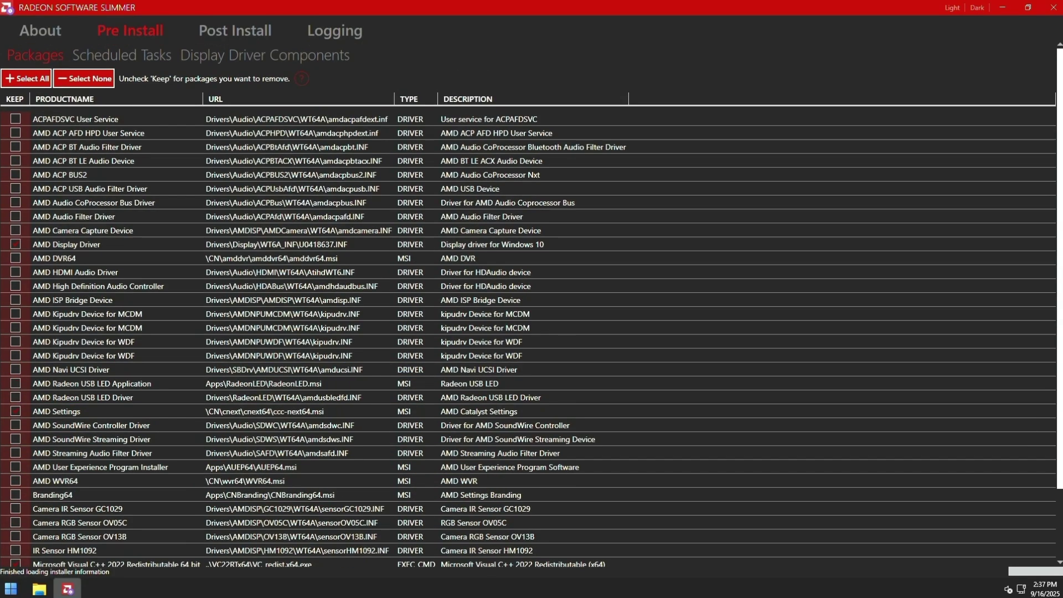
pyautogui.click(147, 57)
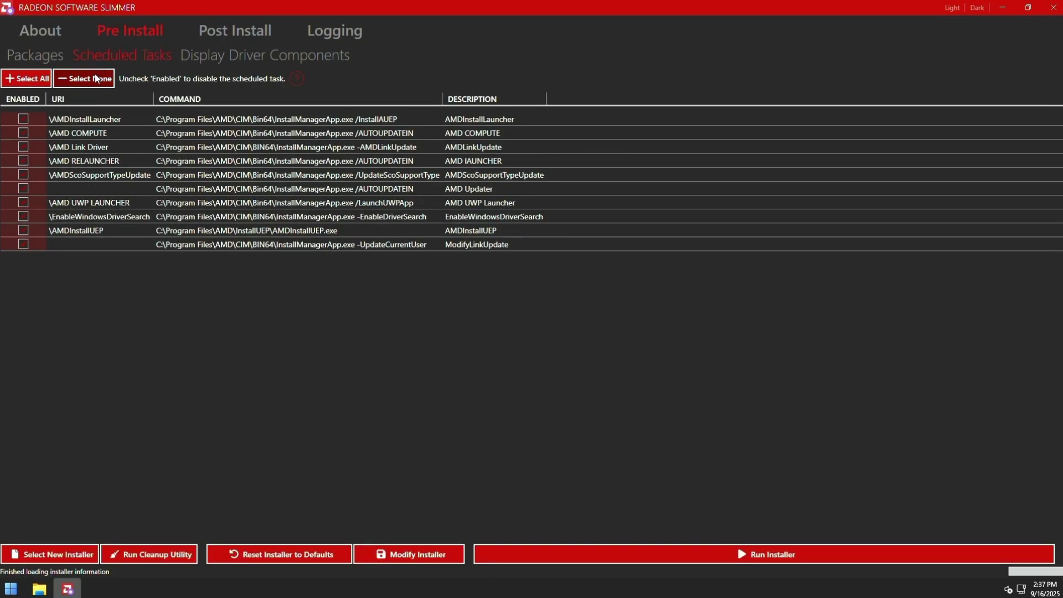
pyautogui.click(213, 59)
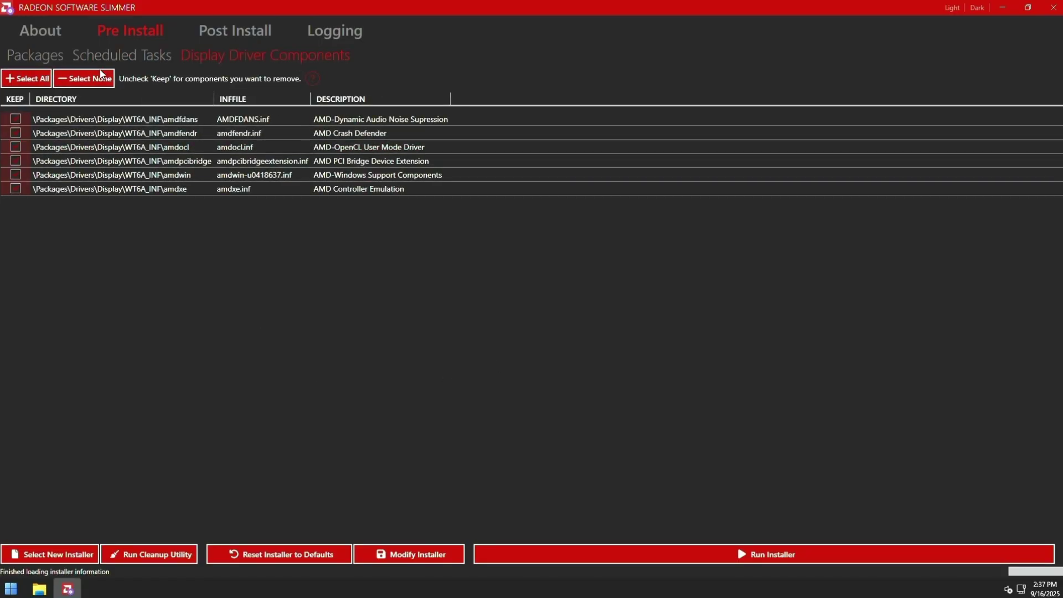
pyautogui.click(37, 56)
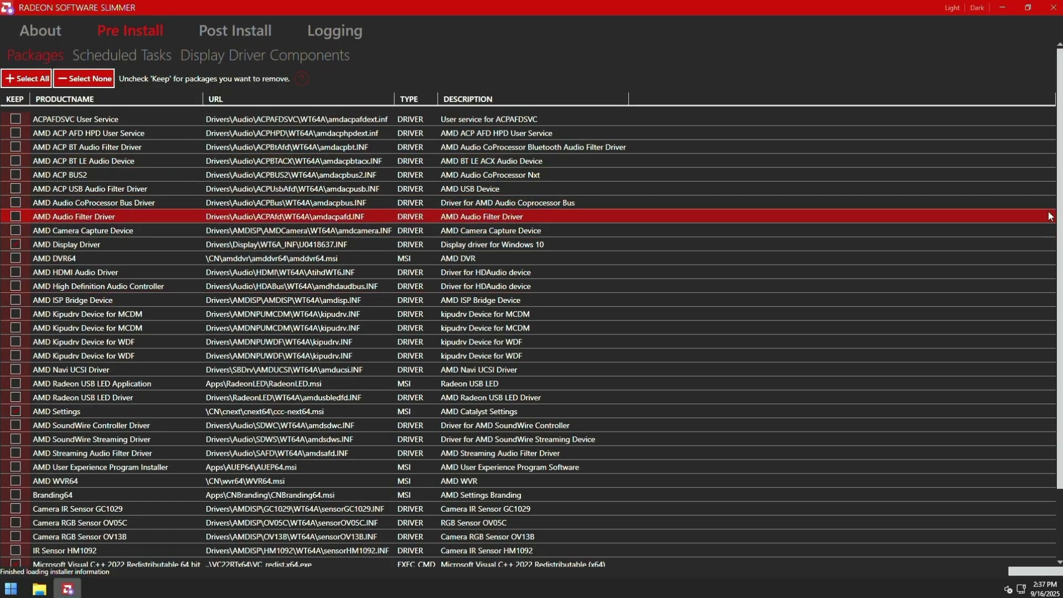
pyautogui.moveTo(1059, 215); pyautogui.dragTo(1059, 294)
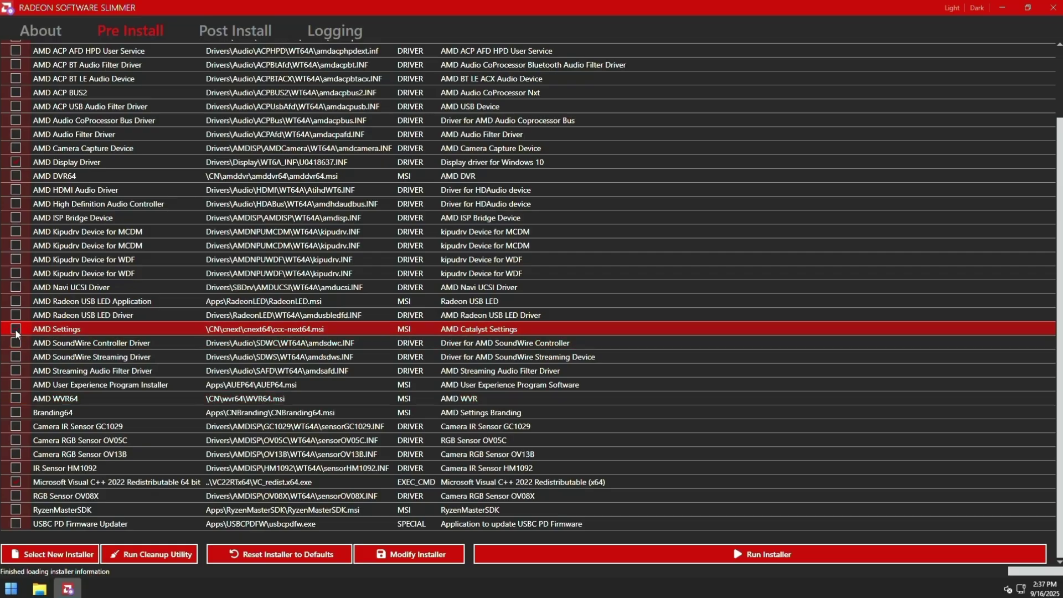
pyautogui.click(389, 554)
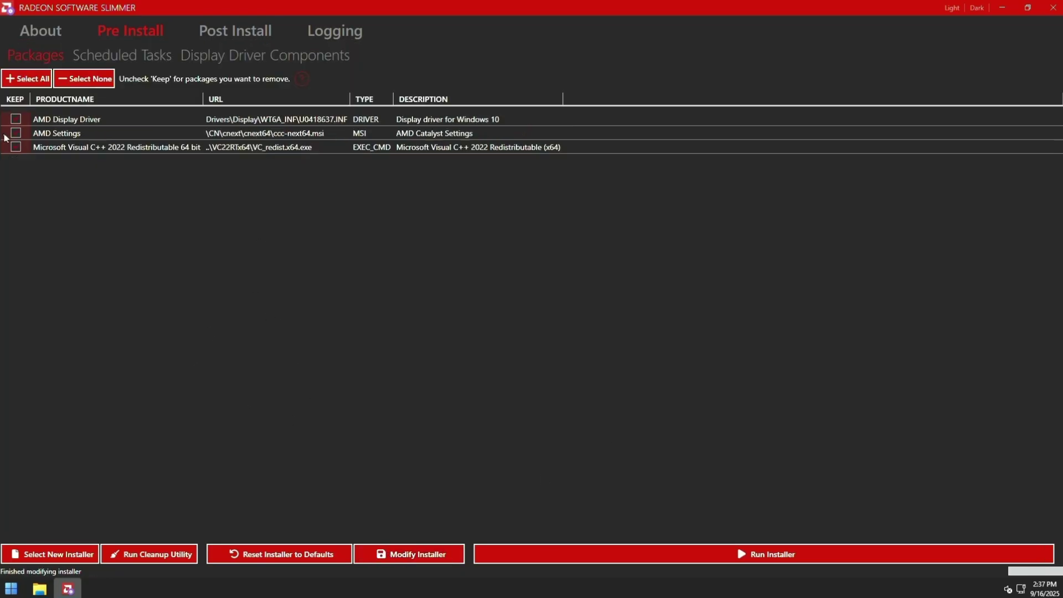
# - Recheck the scheduled tasks, display driver components and package list after trimming
pyautogui.click(111, 55)
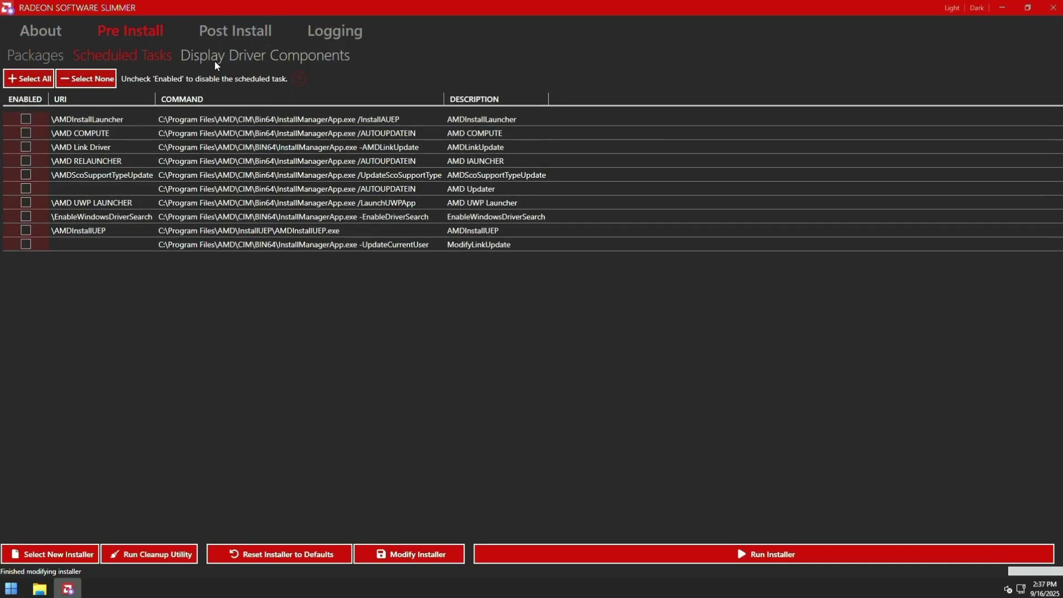
pyautogui.click(214, 57)
pyautogui.click(50, 55)
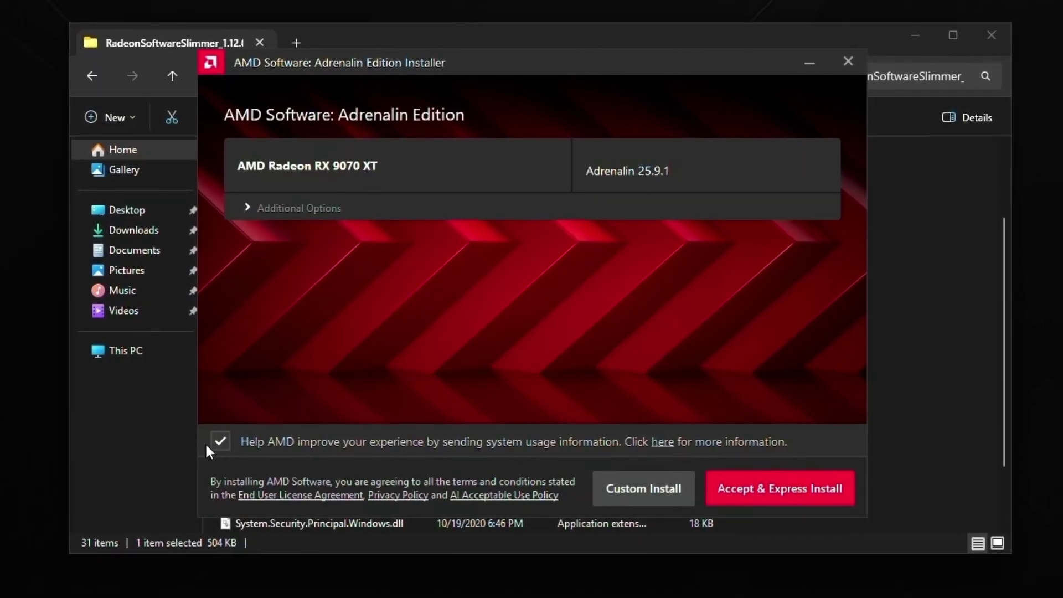
# - Turn off usage-data sharing and set AMD Chat and Chipset Drivers to Do Not Install
pyautogui.click(220, 445)
pyautogui.click(267, 208)
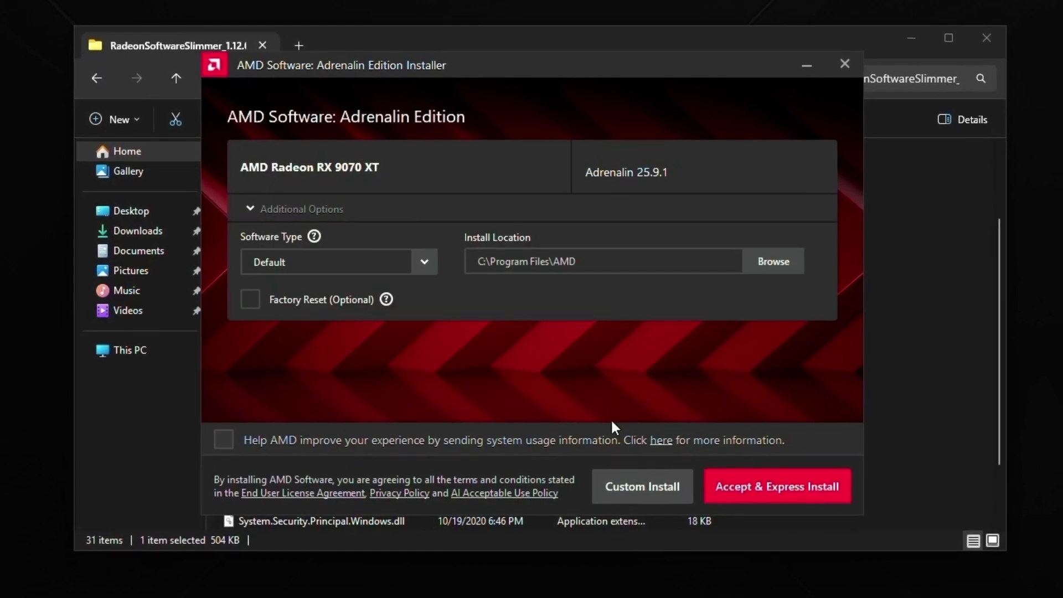
pyautogui.click(644, 487)
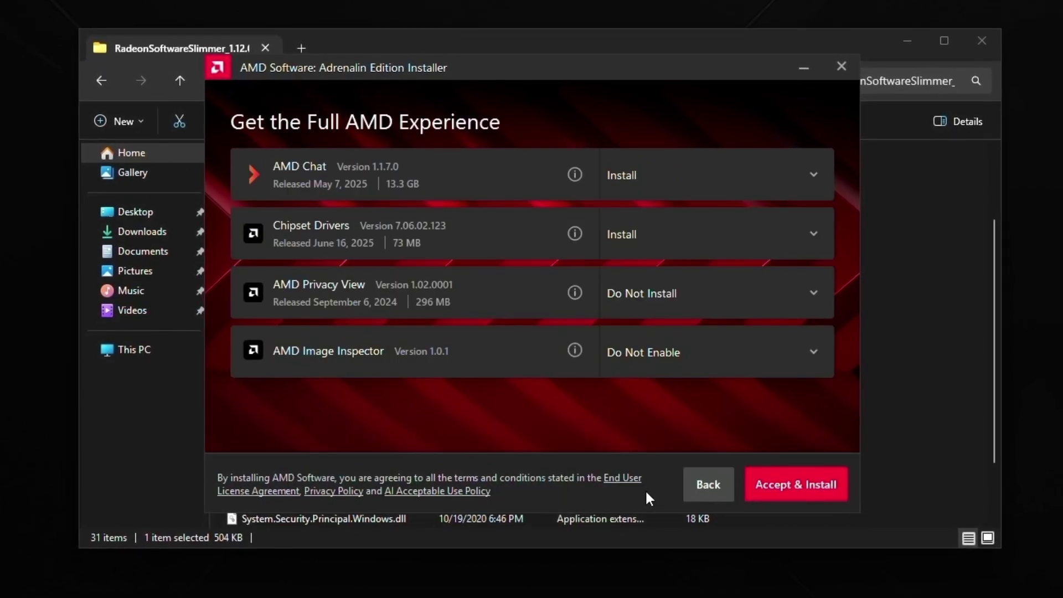
pyautogui.click(626, 189)
pyautogui.click(645, 244)
pyautogui.click(653, 234)
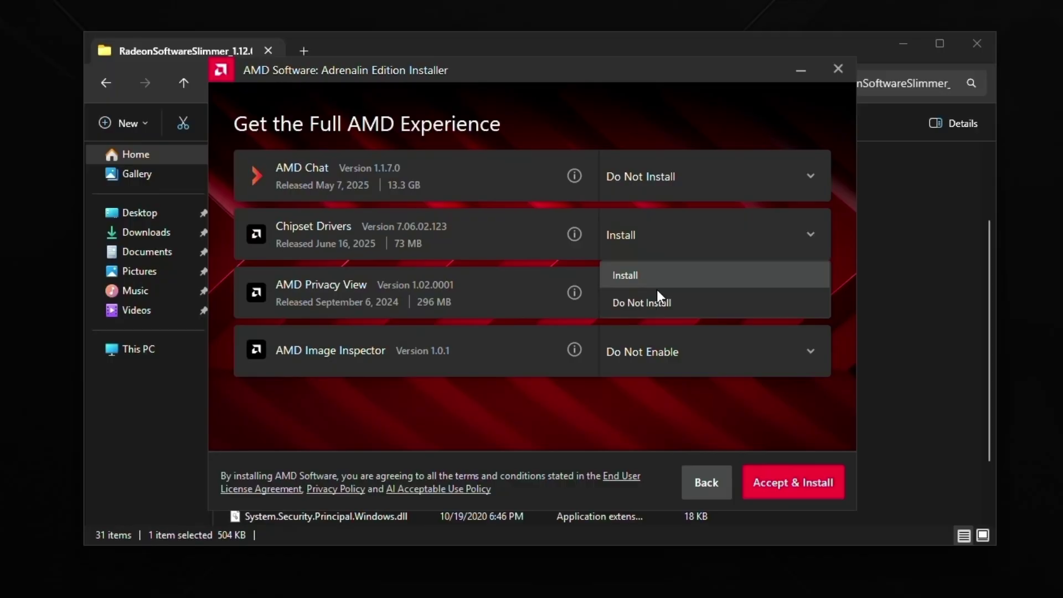
pyautogui.click(639, 301)
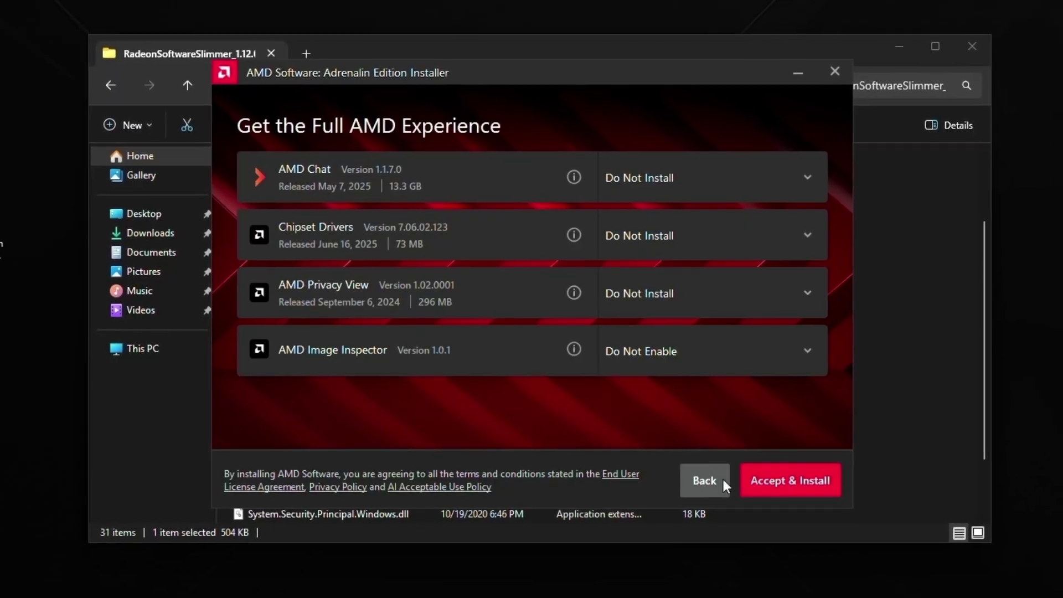
pyautogui.click(705, 479)
pyautogui.click(642, 479)
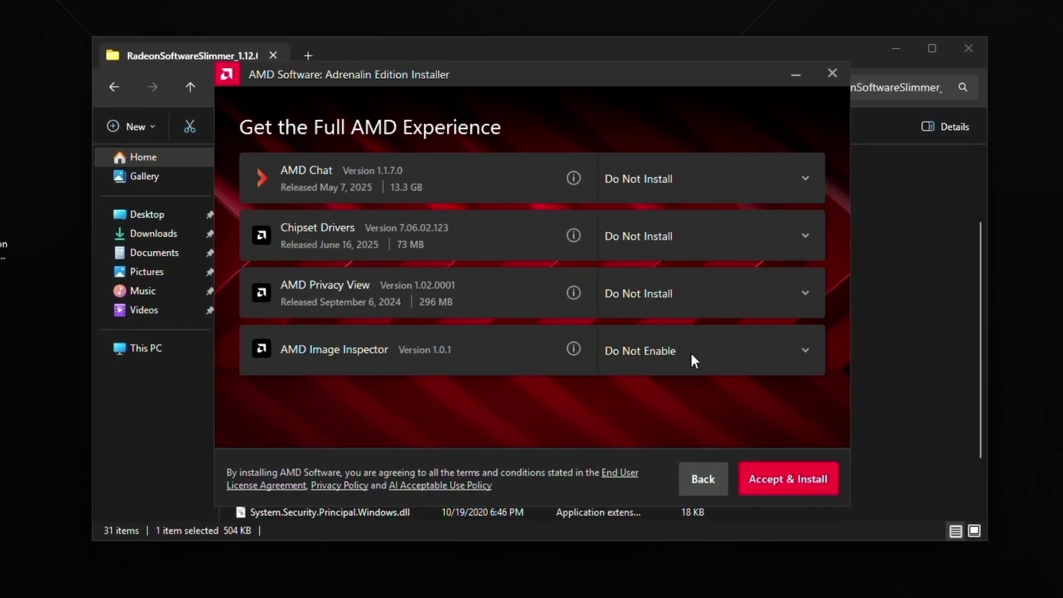
pyautogui.click(702, 477)
# - Install the driver, disable app launch and automatic updates, and close the installer
pyautogui.click(737, 480)
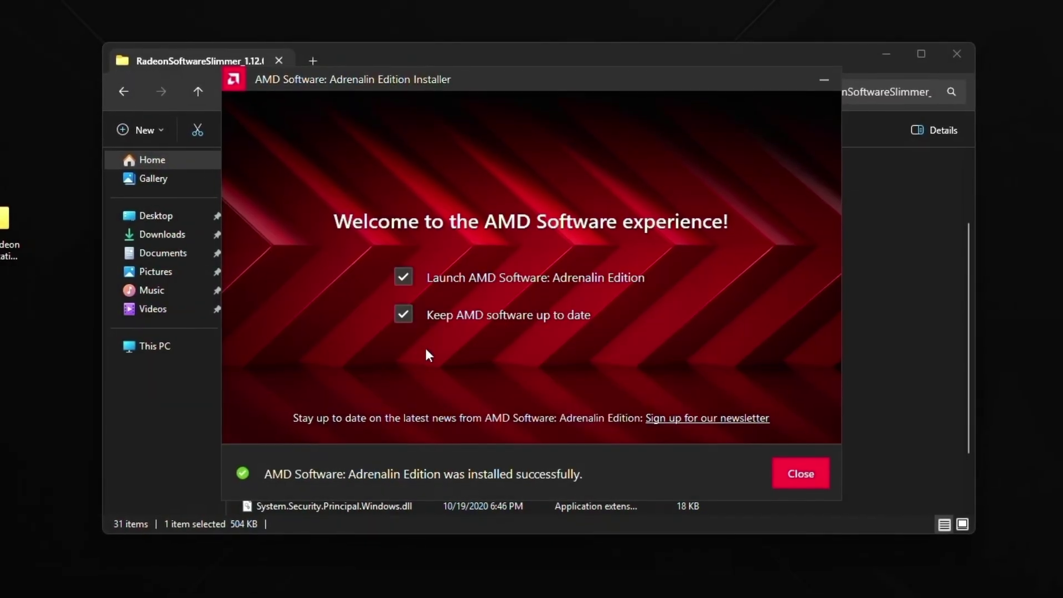
pyautogui.click(401, 317)
pyautogui.click(404, 277)
pyautogui.click(792, 473)
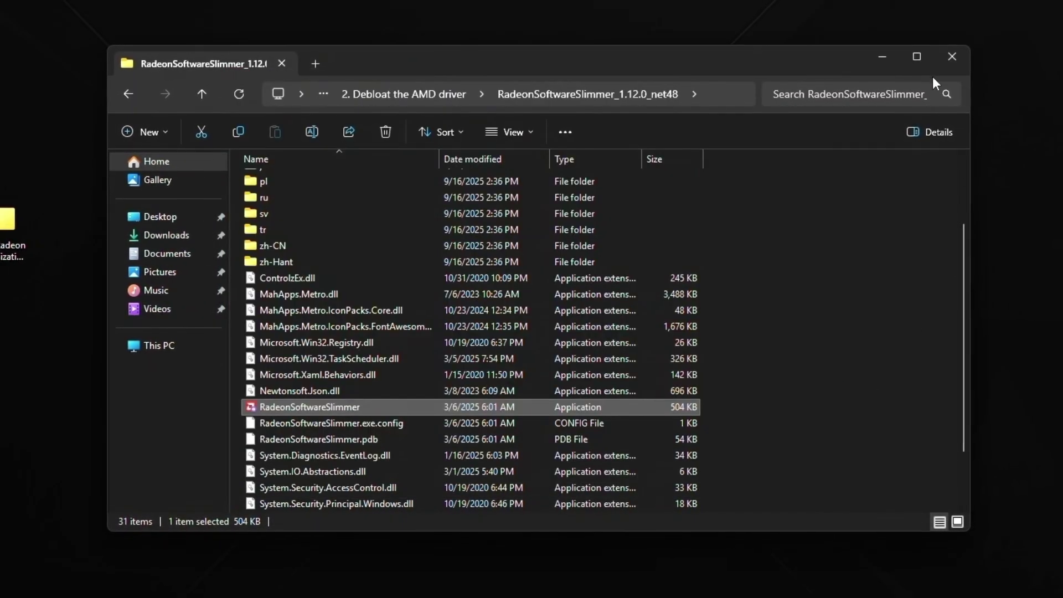
# - Navigate to the optimization guide's '3. AMD Settings and Tweaks' folder
pyautogui.click(954, 55)
pyautogui.press('Return')
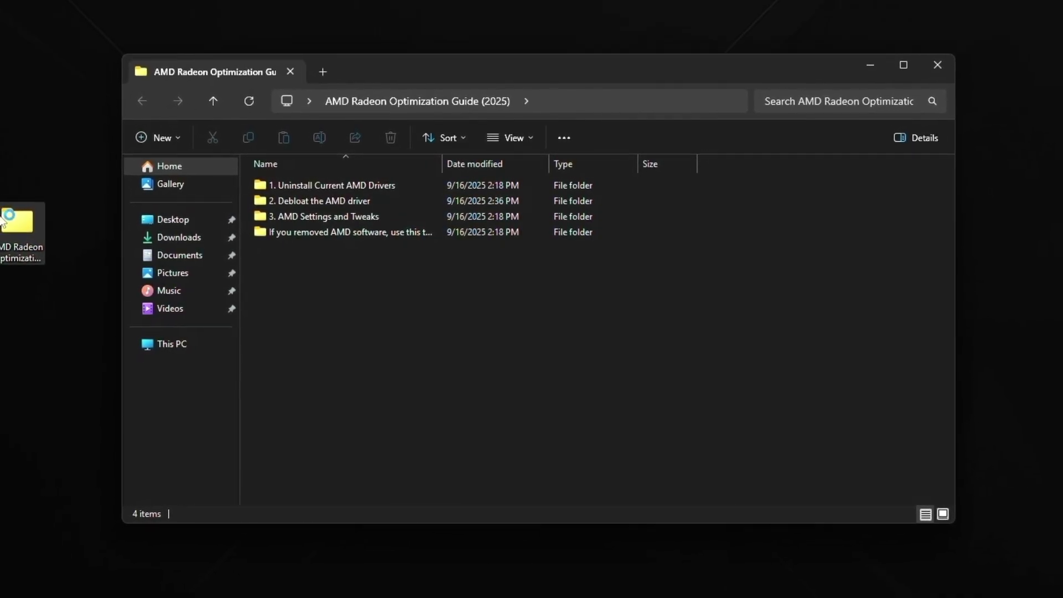
pyautogui.doubleClick(311, 231)
pyautogui.click(147, 104)
pyautogui.doubleClick(319, 219)
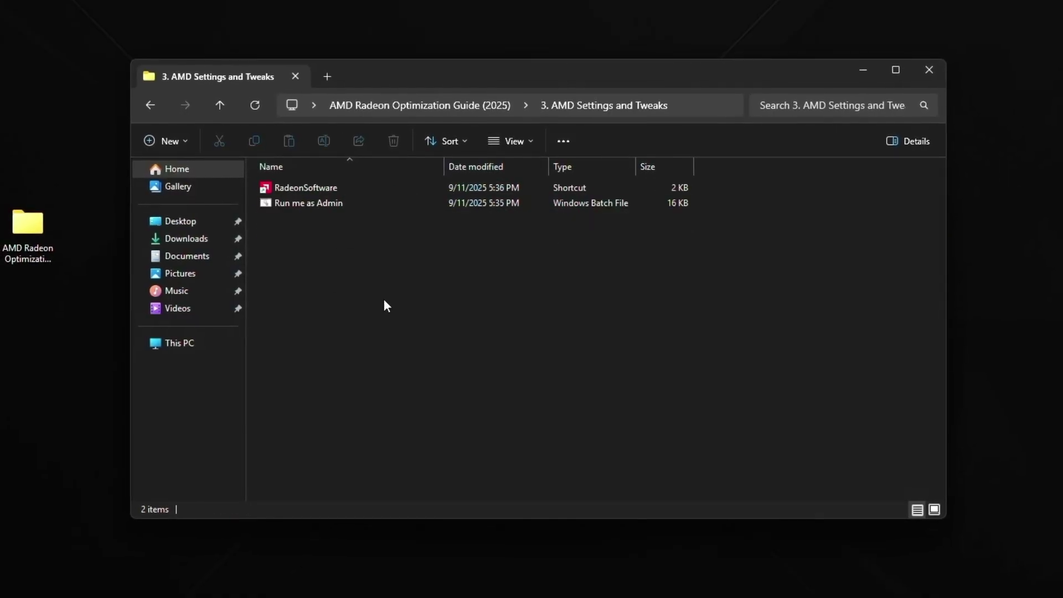
# - Run the 'Run me as Admin' script as administrator and dismiss its window when done
pyautogui.rightClick(315, 204)
pyautogui.click(345, 266)
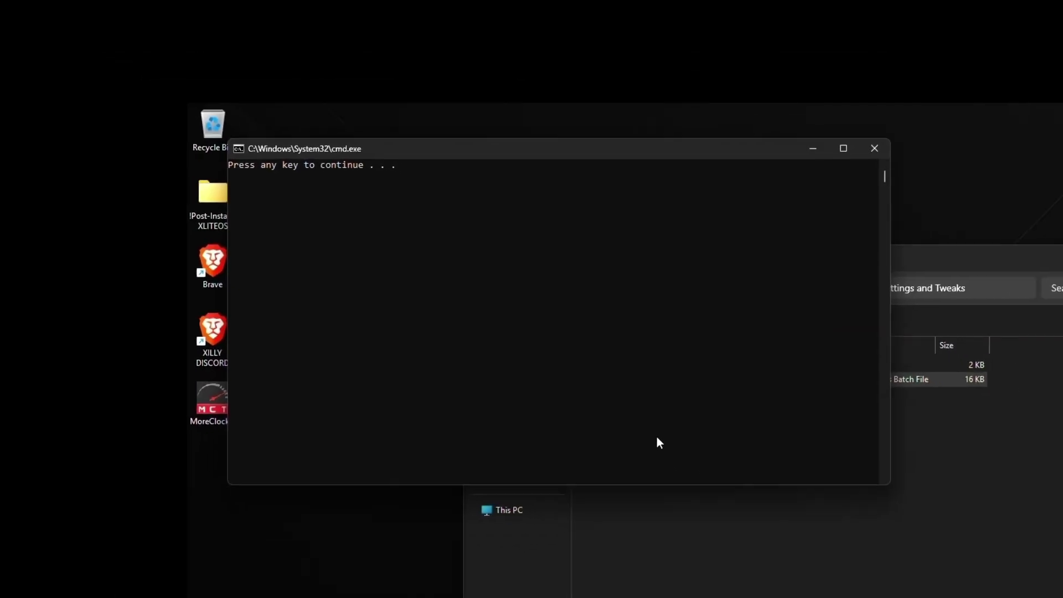
pyautogui.press('Return')
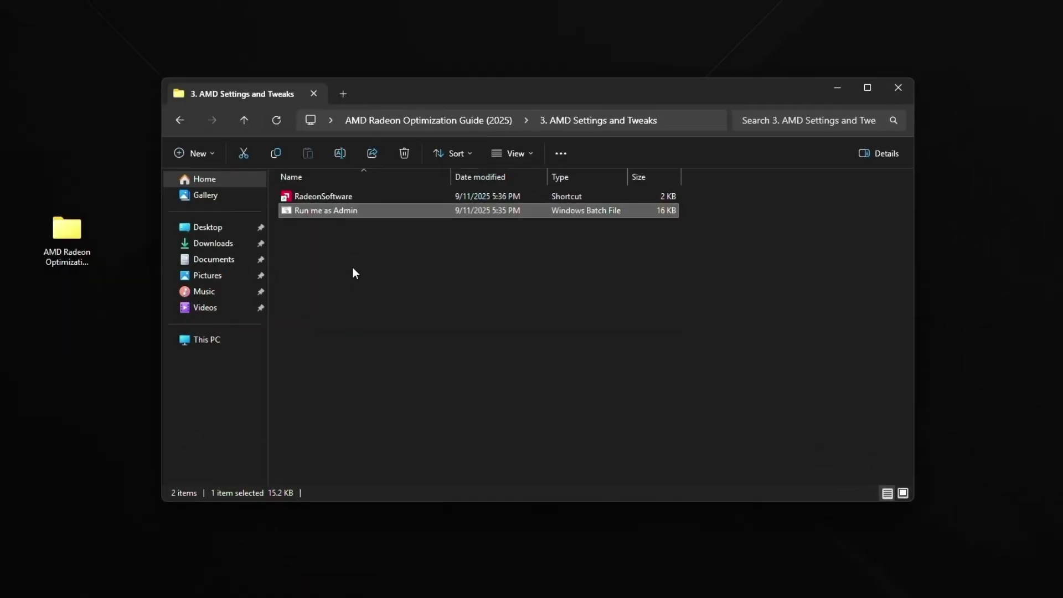
pyautogui.rightClick(397, 224)
# - Edit 'Run me as Admin' in Notepad and scroll to its service-disabling and exit lines
pyautogui.click(372, 219)
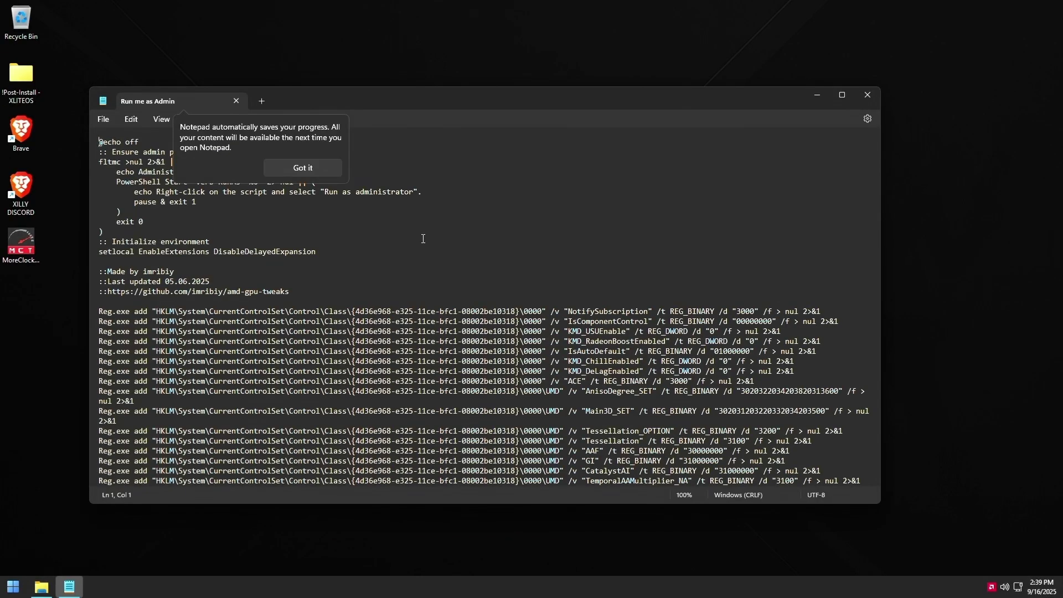
pyautogui.scroll(-4, 422, 239)
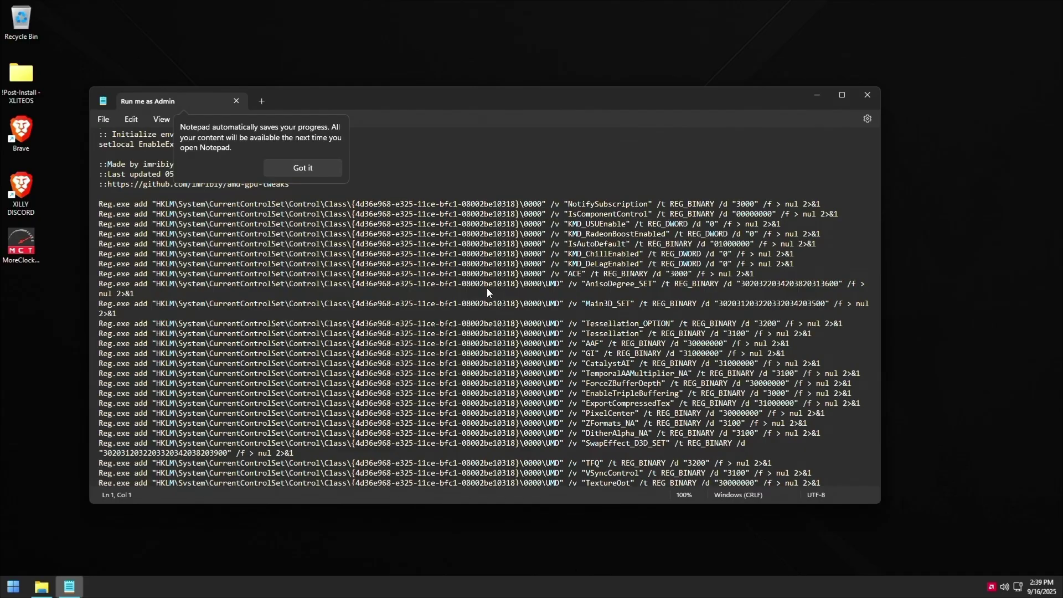
pyautogui.scroll(-18, 427, 270)
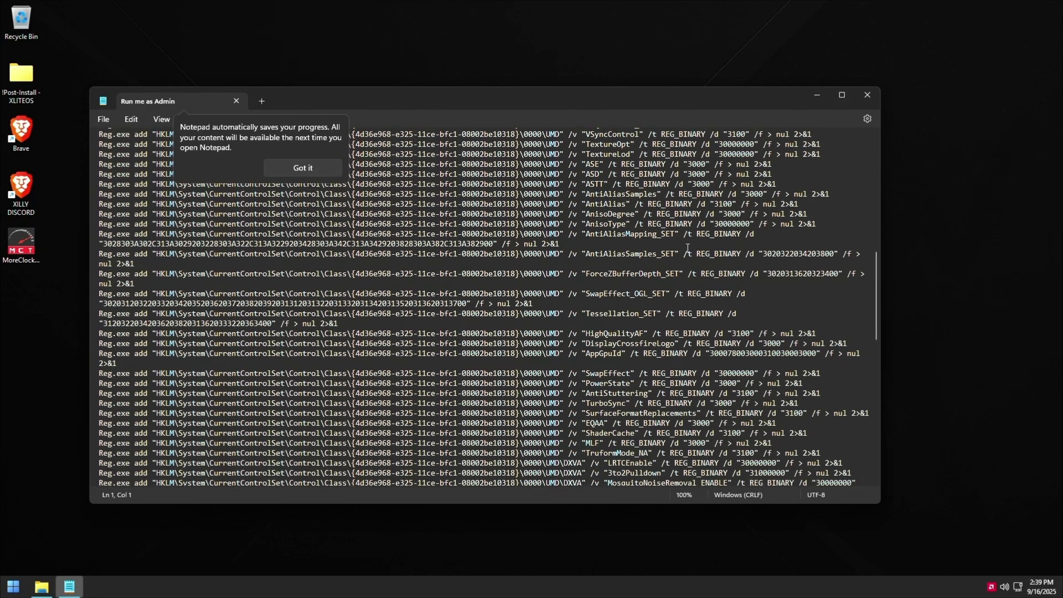
pyautogui.scroll(-15, 760, 226)
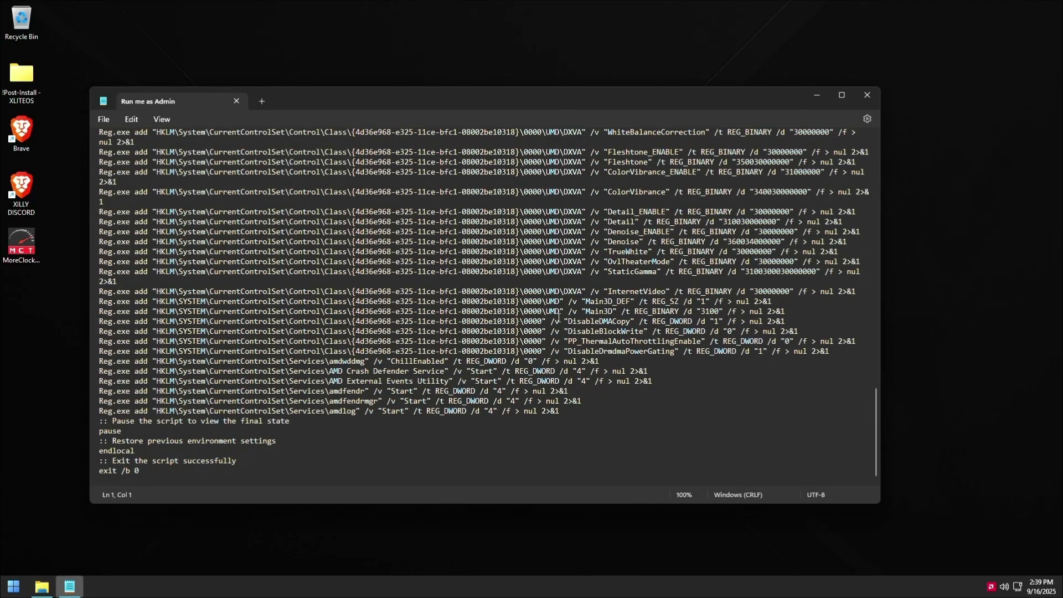
# - Close Notepad, start AMD Software from the RadeonSoftware shortcut, skip the welcome screen, and show System settings
pyautogui.click(868, 99)
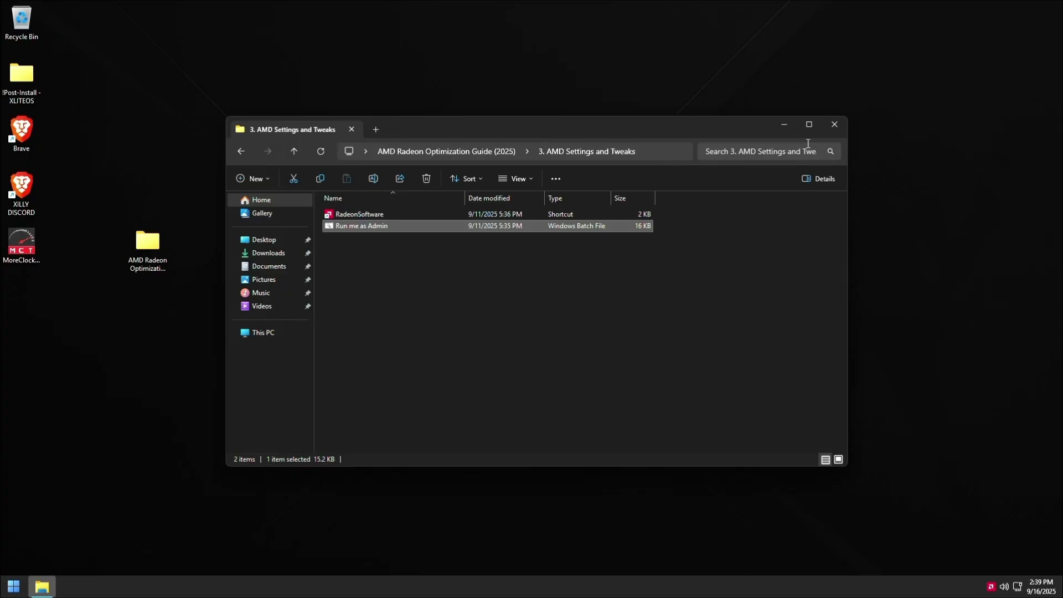
pyautogui.doubleClick(364, 217)
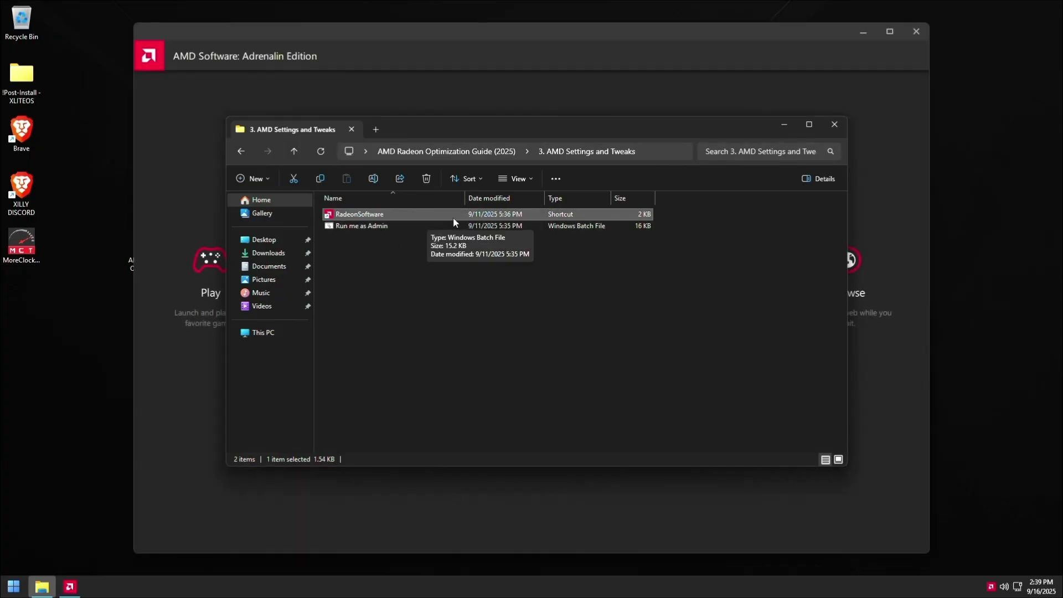
pyautogui.click(526, 466)
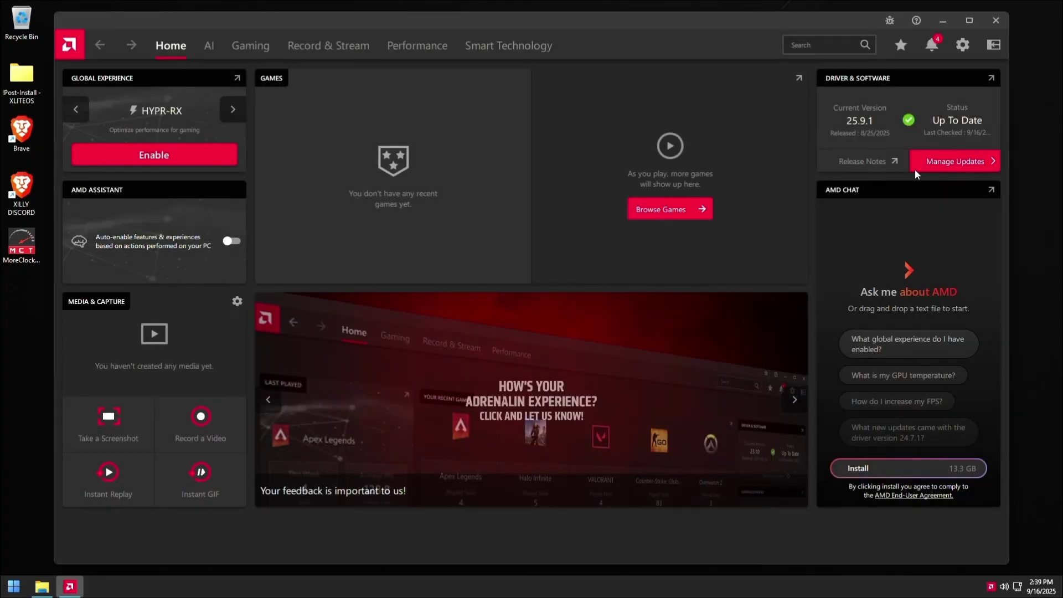
pyautogui.click(962, 49)
pyautogui.moveTo(129, 411)
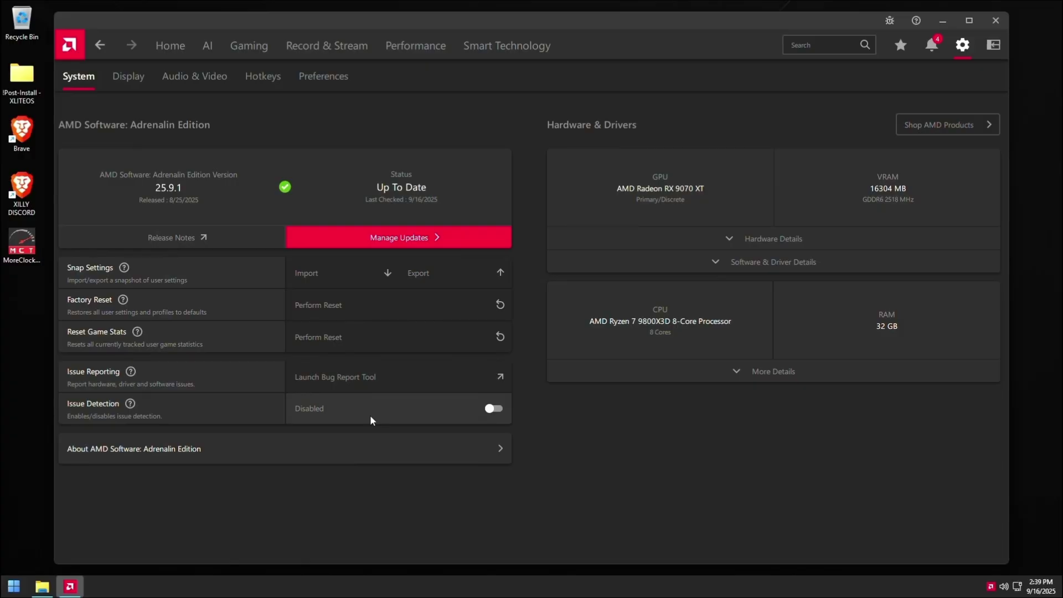
# - On the Display page, disable FreeSync Premium, set Scaling Mode to Full panel and colour enhancement to Vivid Gaming
pyautogui.click(129, 77)
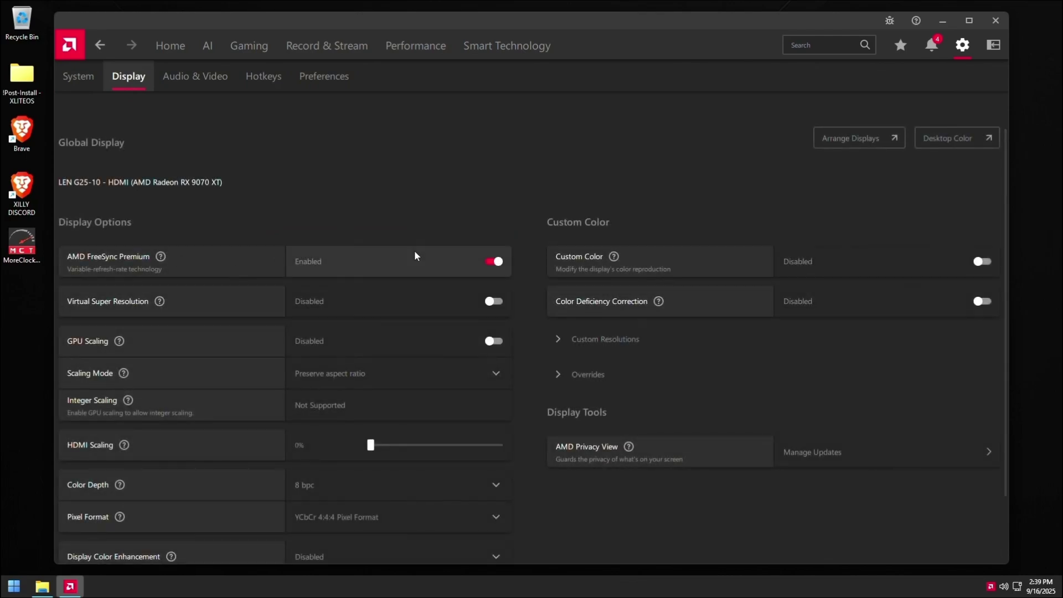
pyautogui.click(416, 256)
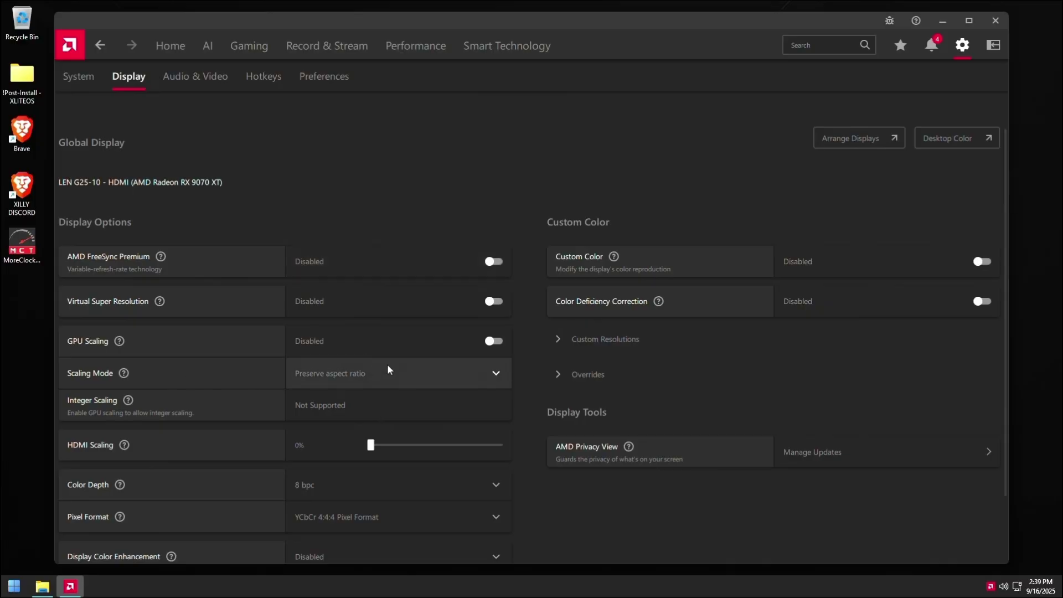
pyautogui.scroll(-2, 380, 349)
pyautogui.click(365, 301)
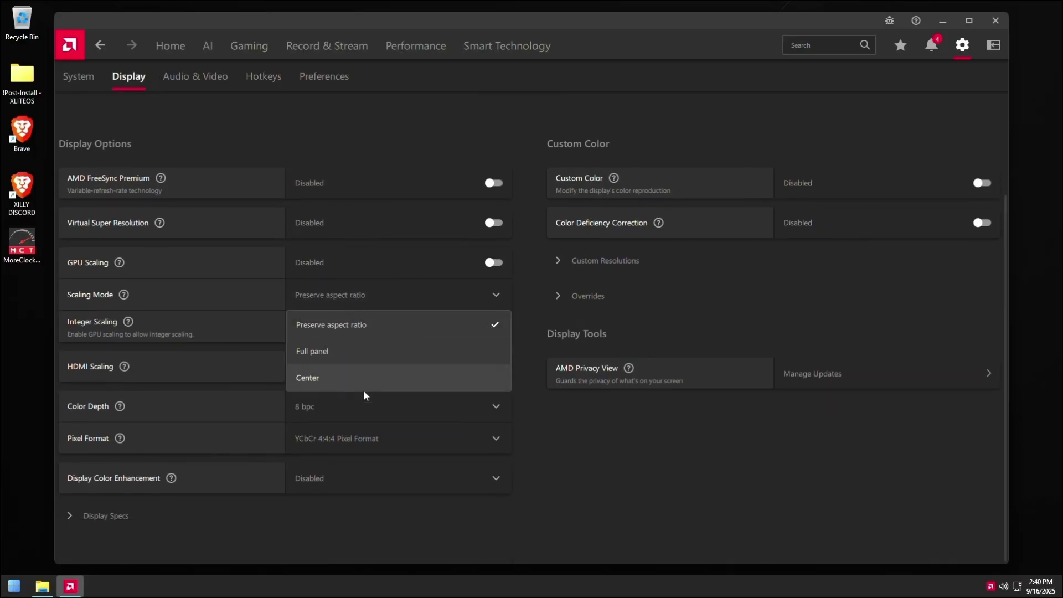
pyautogui.click(443, 352)
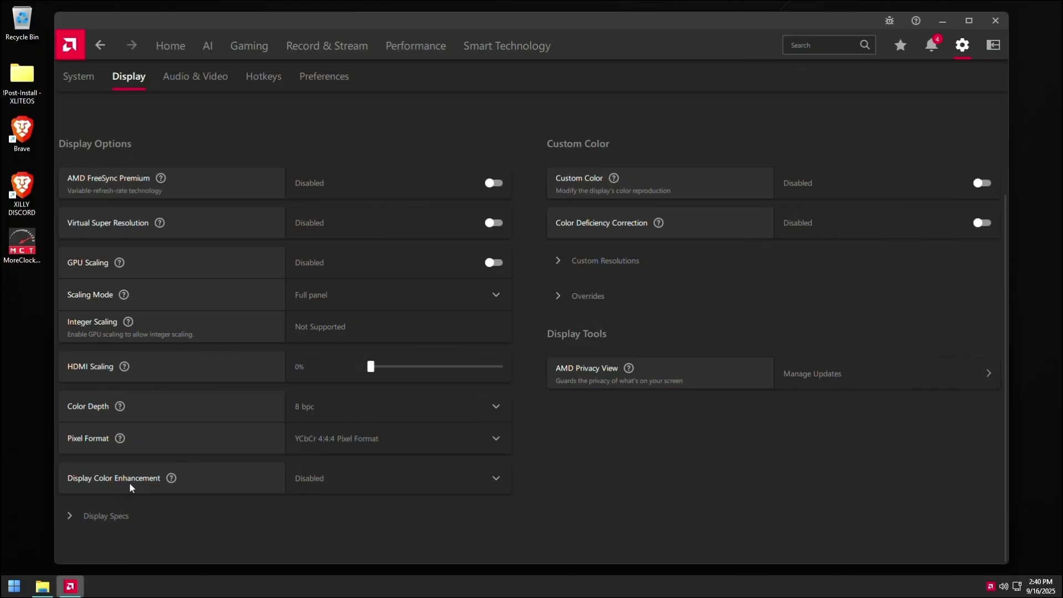
pyautogui.click(399, 487)
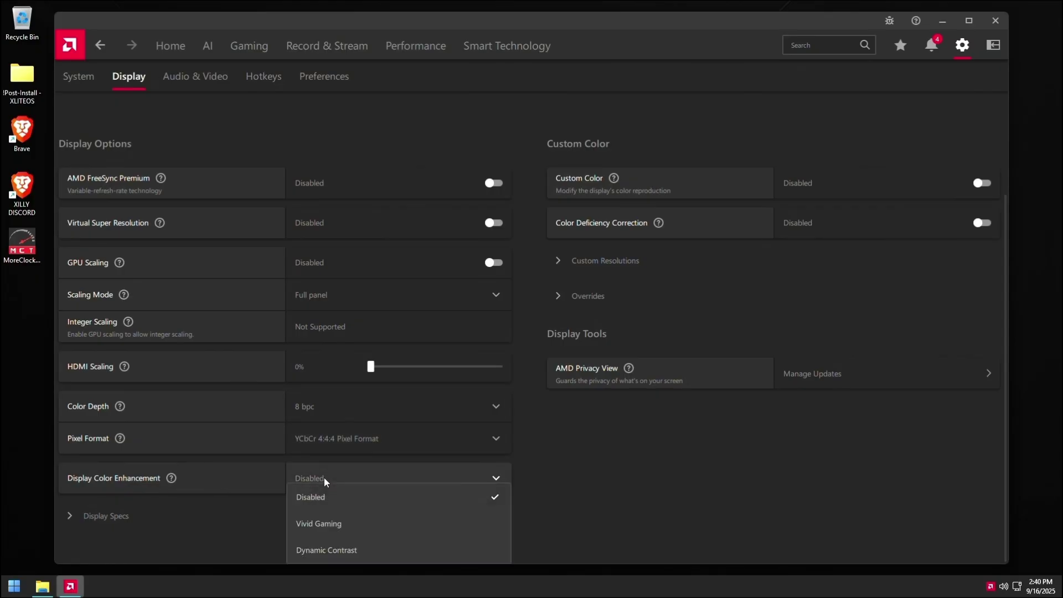
pyautogui.click(340, 528)
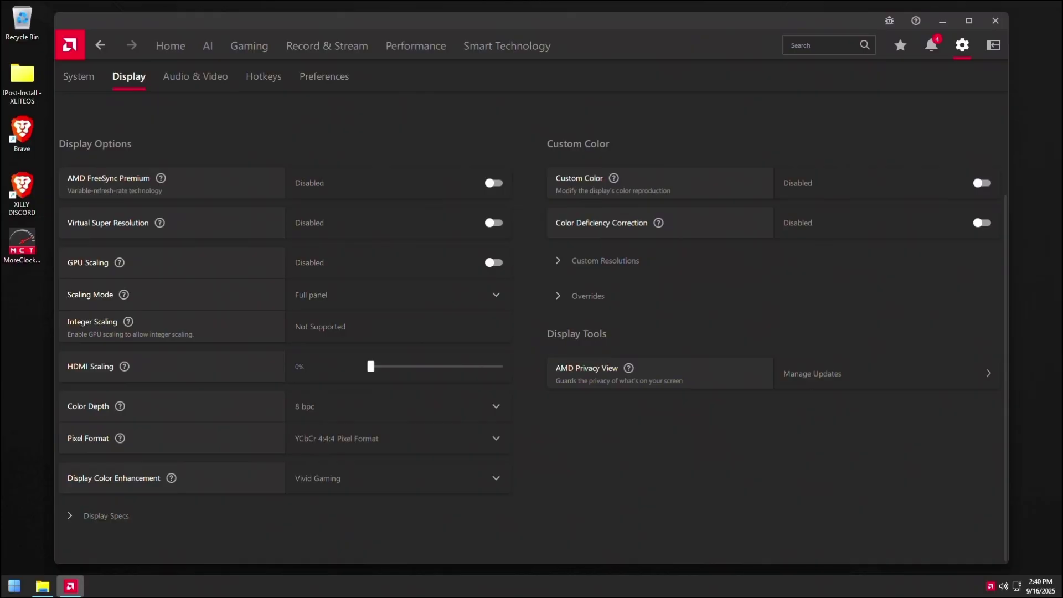
# - Accept the overrides licence agreement and disable HDCP Support
pyautogui.click(601, 296)
pyautogui.click(734, 391)
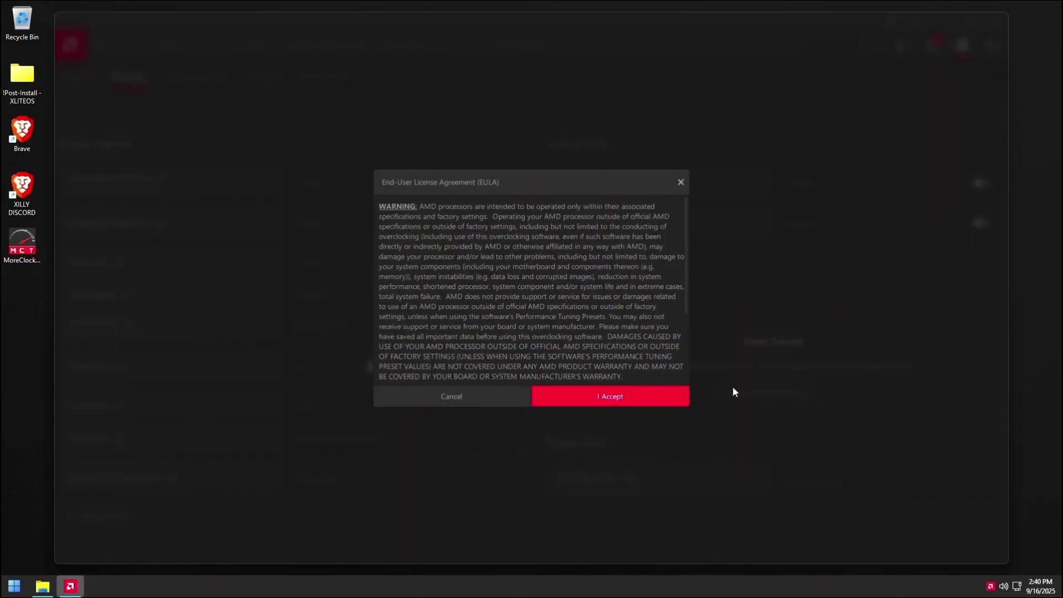
pyautogui.click(630, 394)
pyautogui.click(804, 329)
pyautogui.click(633, 386)
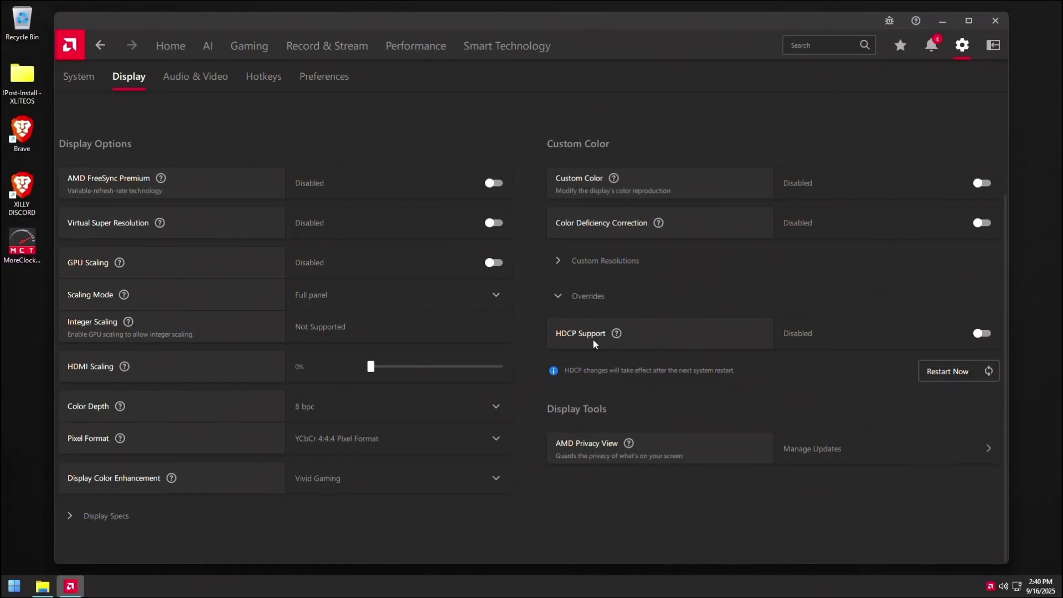
# - Turn off Use Hotkeys in the Hotkeys settings
pyautogui.click(208, 78)
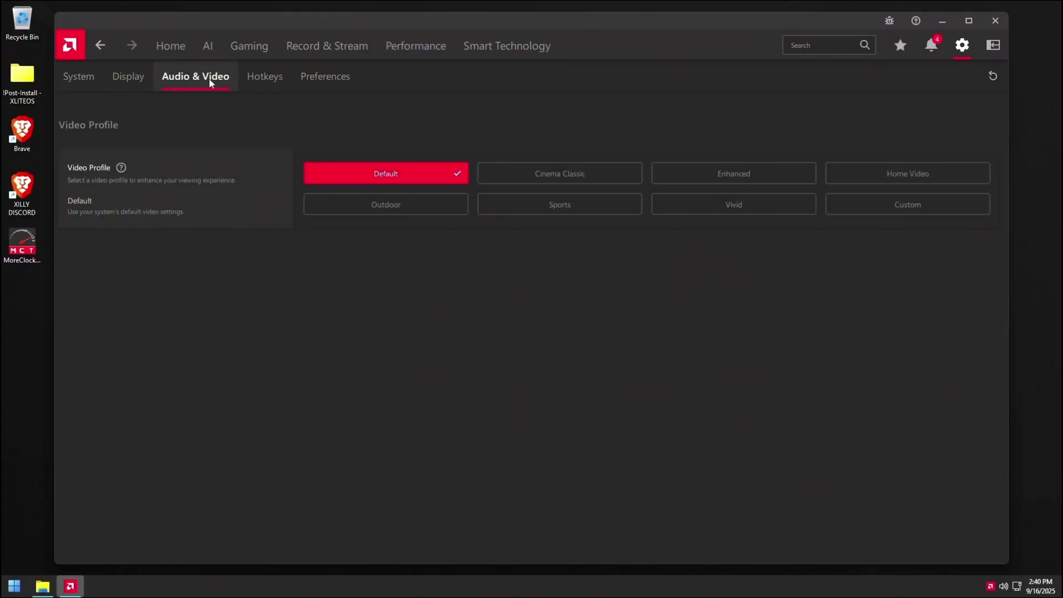
pyautogui.click(266, 80)
pyautogui.click(417, 165)
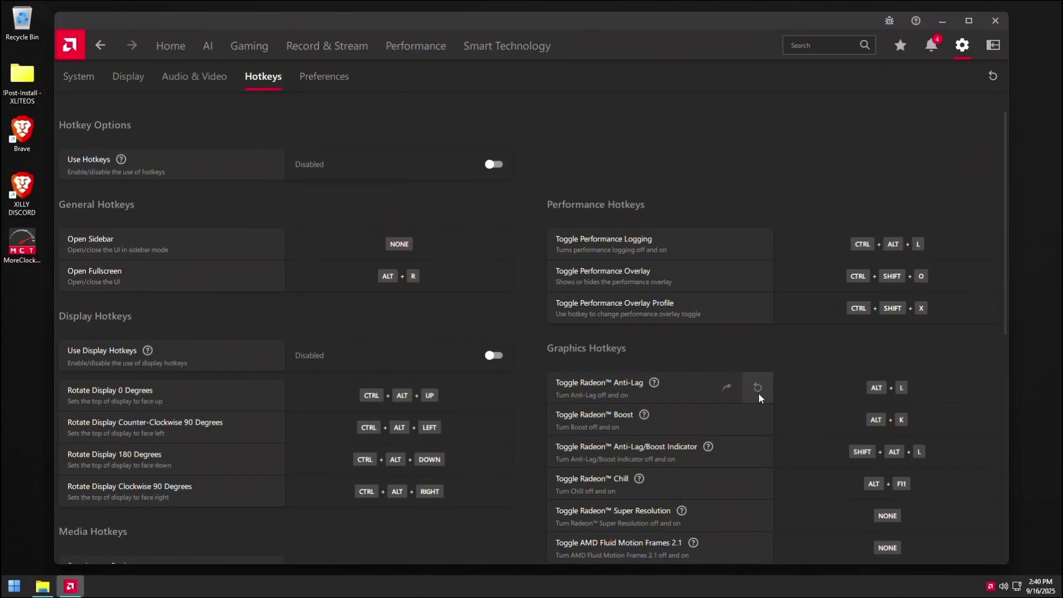
pyautogui.scroll(-1, 758, 397)
pyautogui.scroll(1, 637, 396)
# - Disable In-Game Overlay, System Tray Menu, Advertisements, Toast Notifications, Tutorials and Animation & Effects in Preferences
pyautogui.click(326, 79)
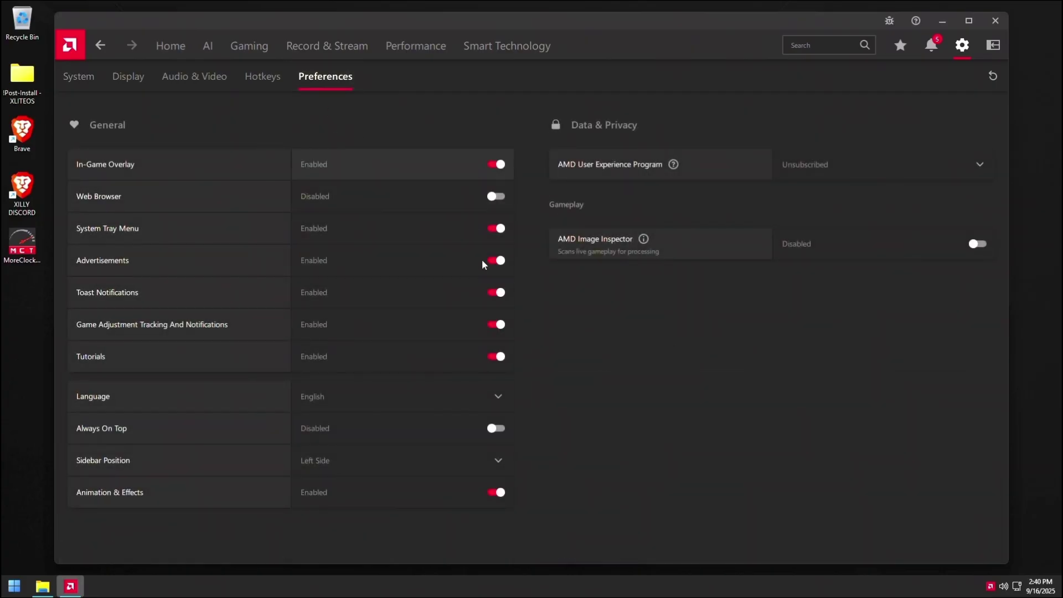
pyautogui.click(481, 259)
pyautogui.click(488, 292)
pyautogui.click(480, 343)
pyautogui.click(484, 330)
pyautogui.click(489, 497)
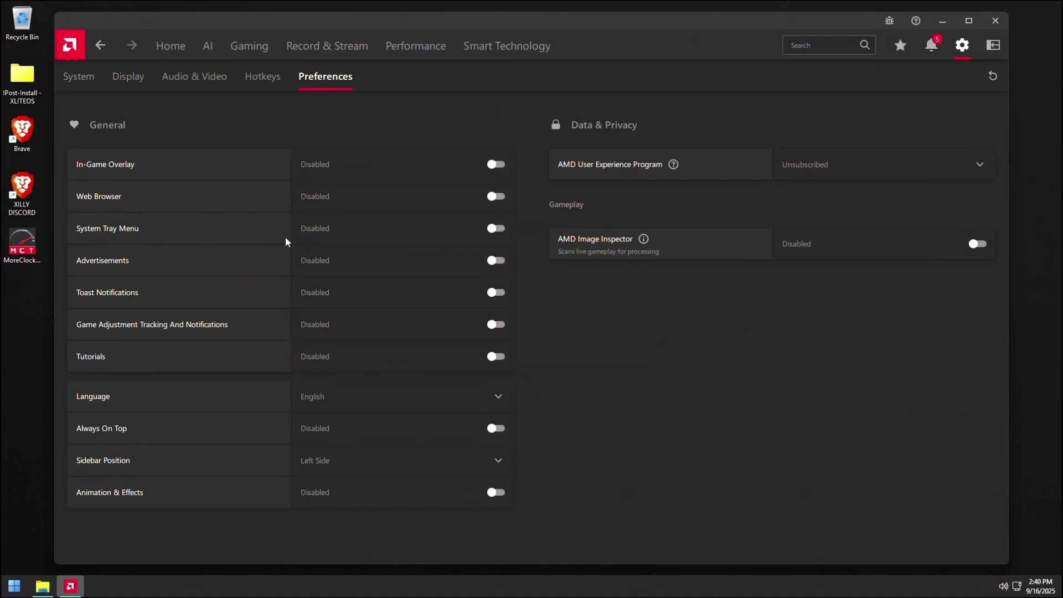
# - Open Gaming > Graphics and scroll through the global graphics options, including Texture Filtering and Tessellation
pyautogui.click(250, 46)
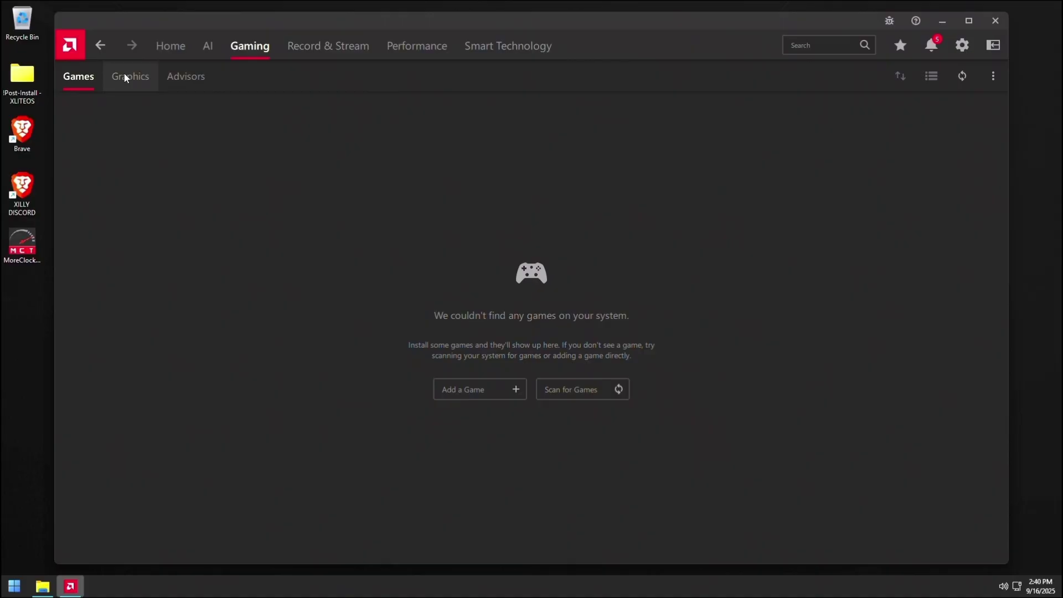
pyautogui.click(125, 76)
pyautogui.scroll(-3, 554, 340)
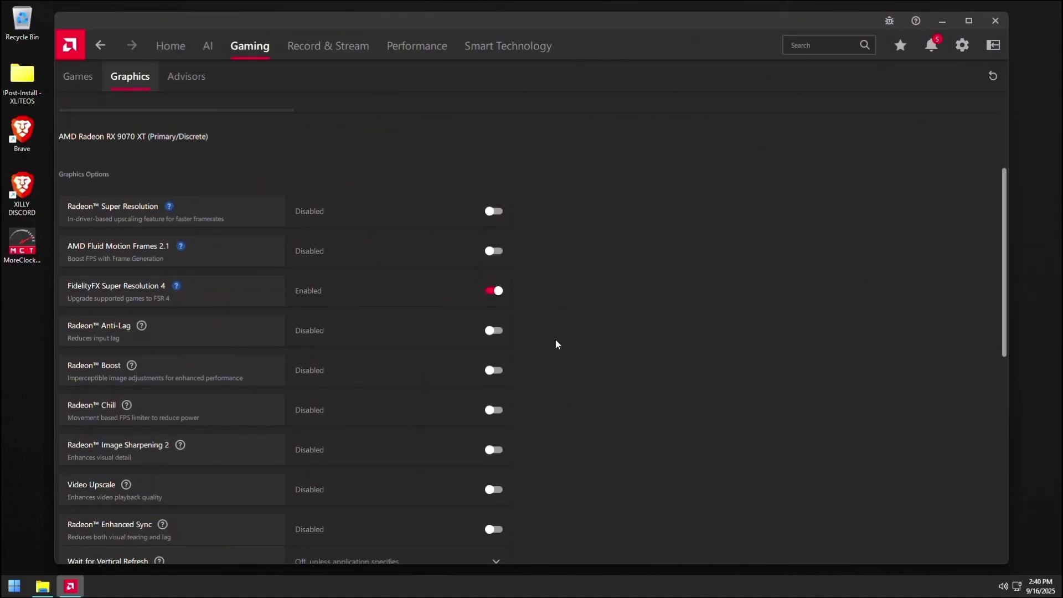
pyautogui.moveTo(176, 285)
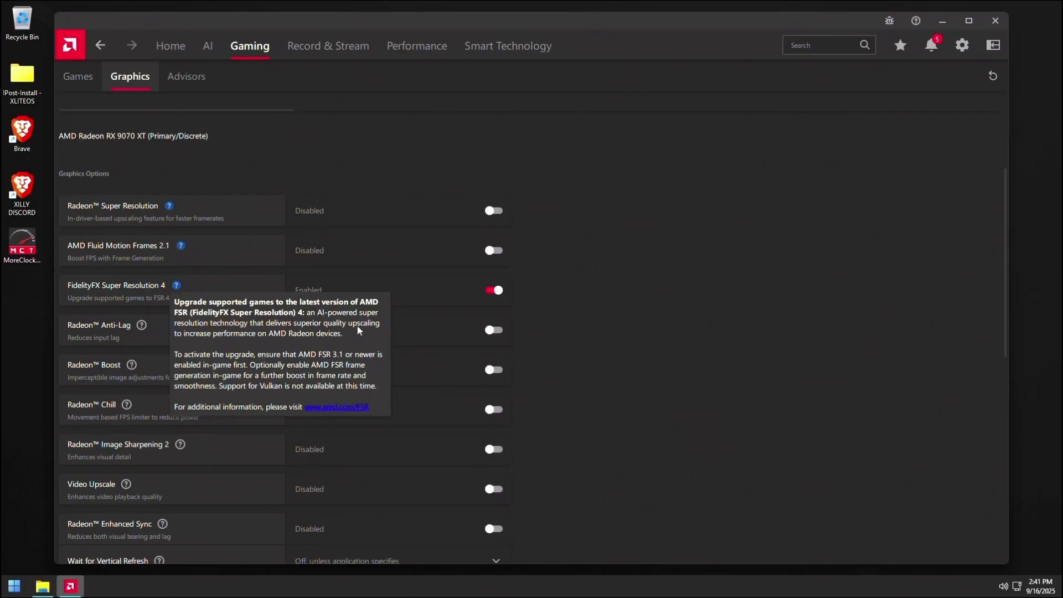
pyautogui.scroll(-3, 586, 338)
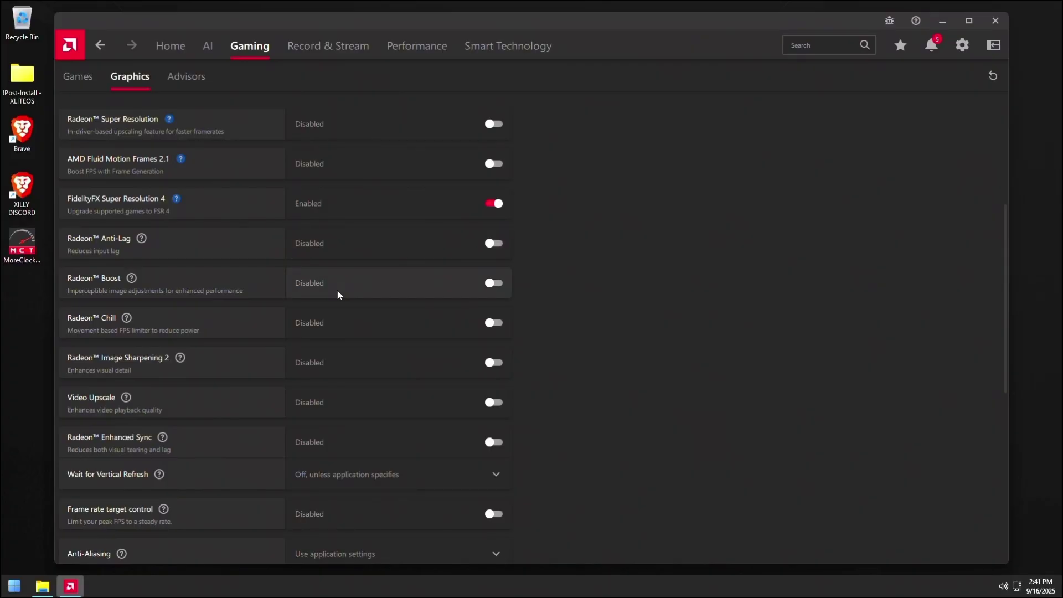
pyautogui.scroll(-2, 337, 294)
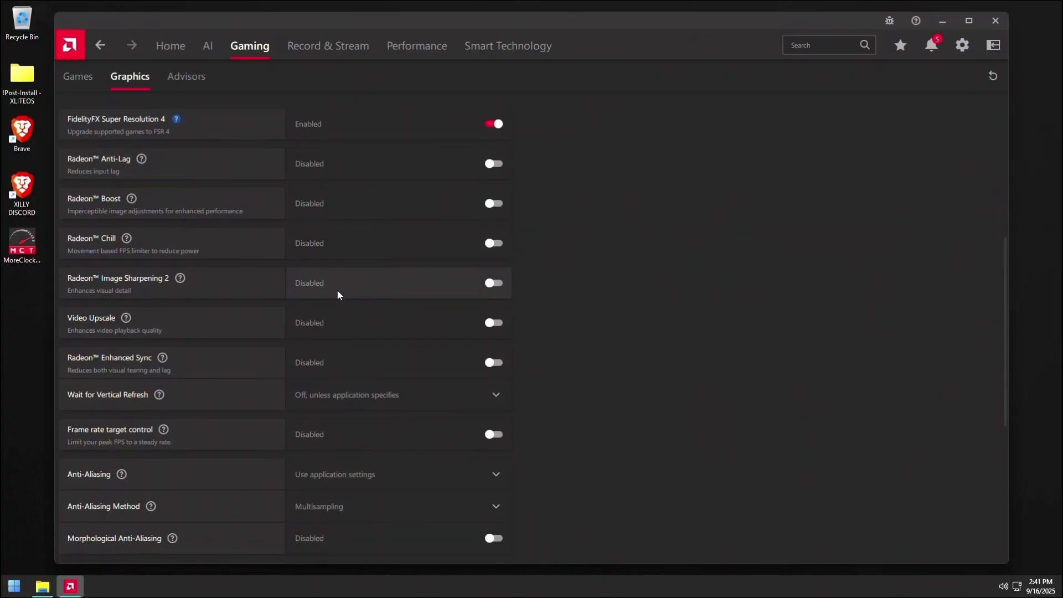
pyautogui.scroll(5, 337, 289)
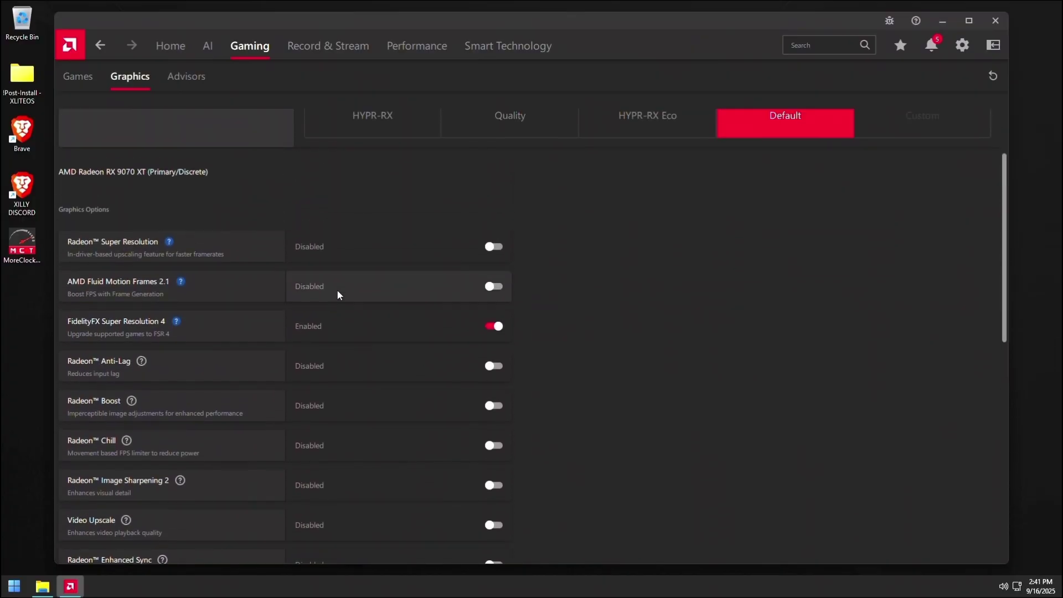
pyautogui.scroll(-6, 336, 289)
pyautogui.scroll(-2, 339, 295)
pyautogui.scroll(5, 339, 294)
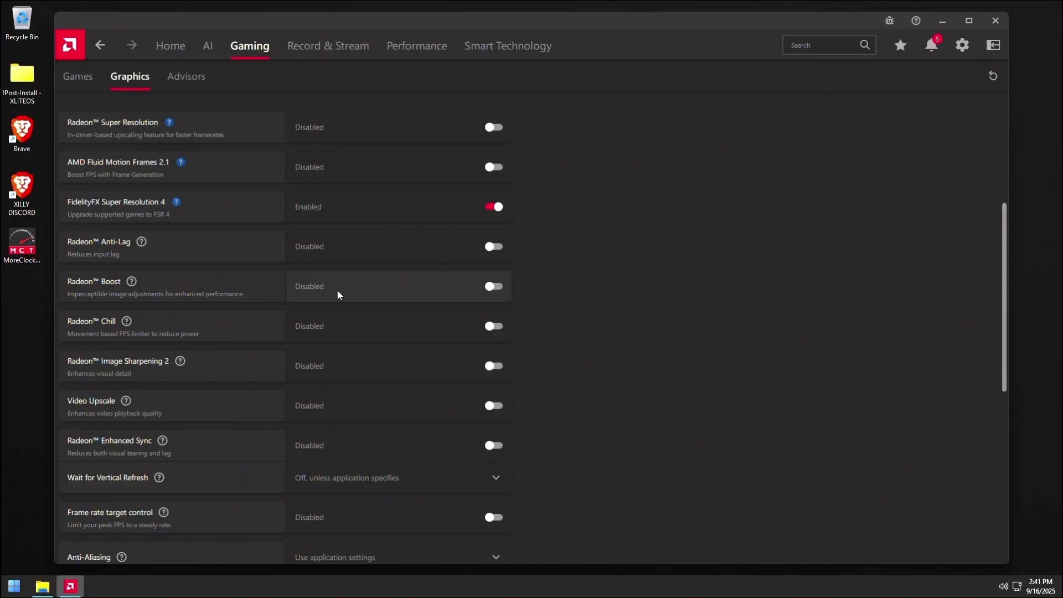
pyautogui.scroll(-9, 337, 292)
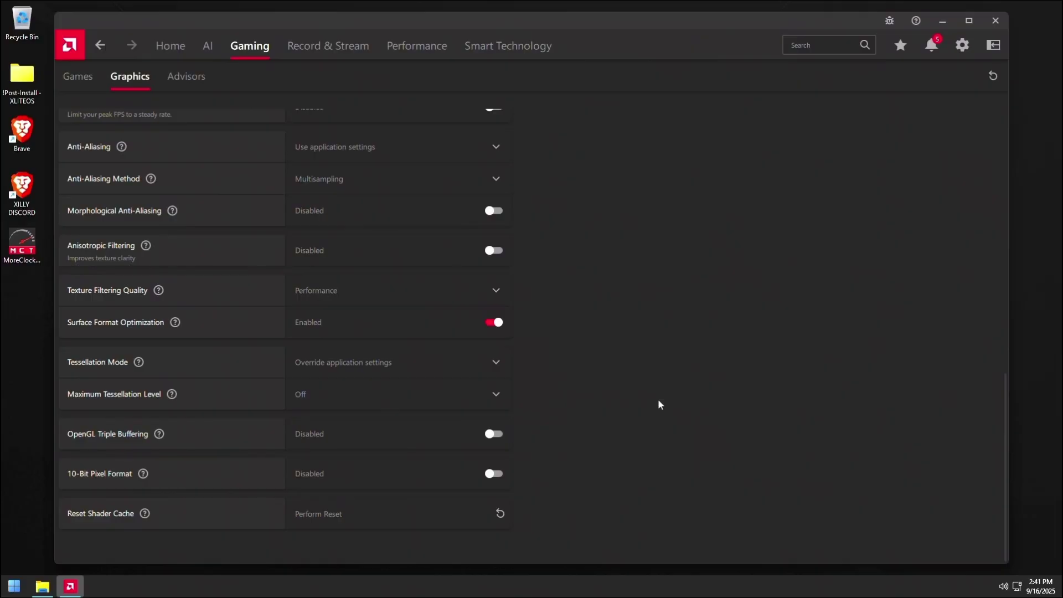
# - Under Performance > Tuning, choose the Custom tuning preset to bring up the overclocking warning
pyautogui.click(419, 48)
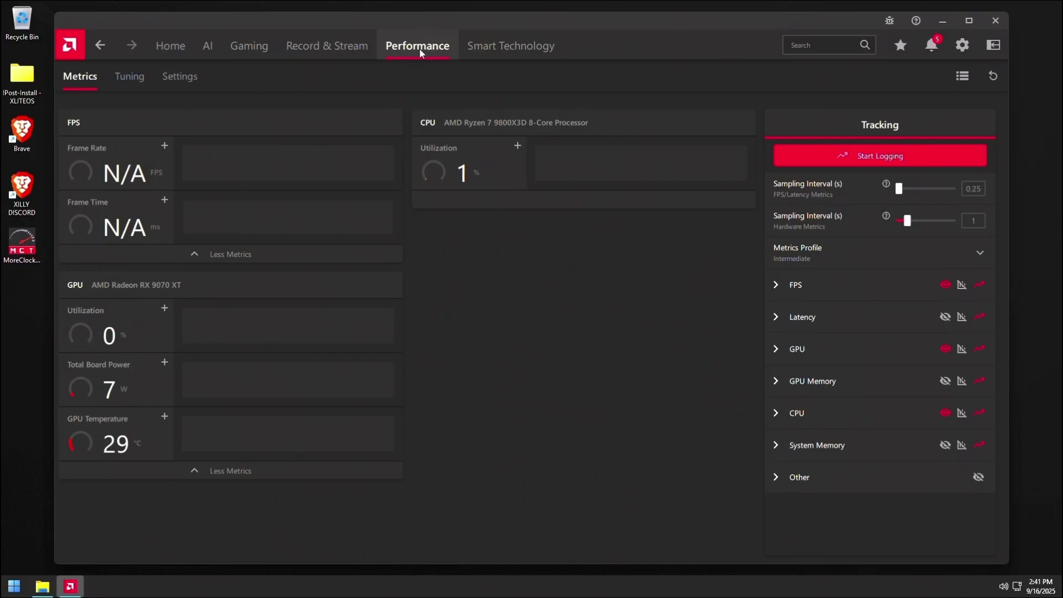
pyautogui.click(131, 78)
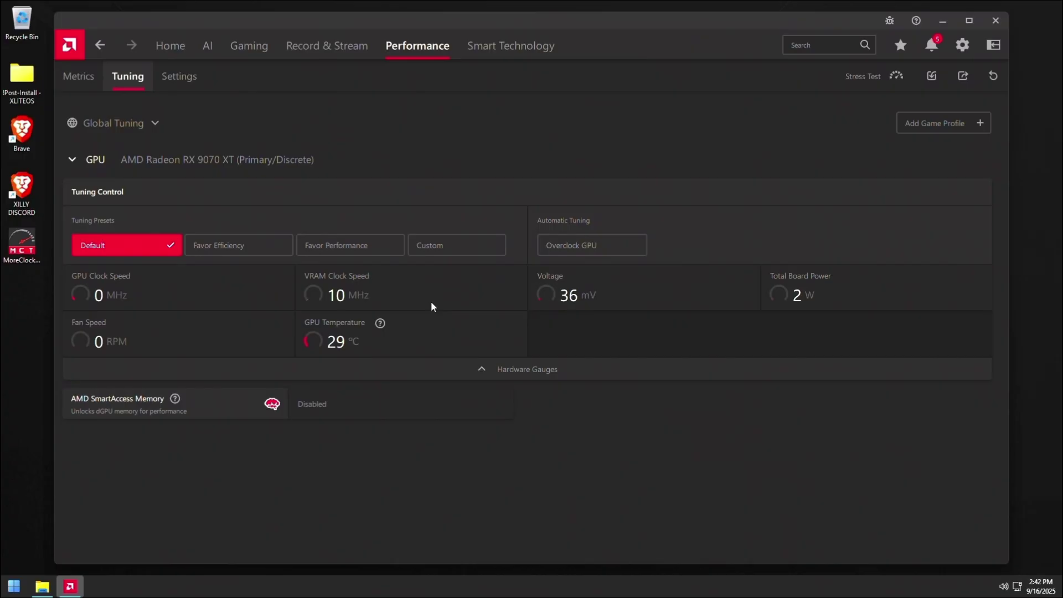
pyautogui.click(457, 244)
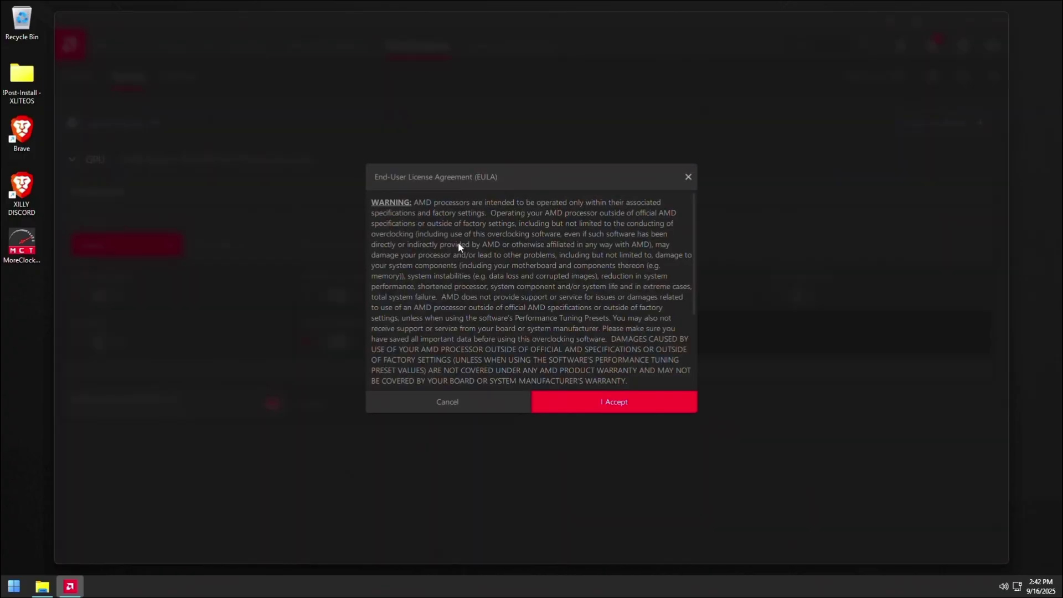
# - Accept the overclocking warning, enable Power and Fan Tuning, disable Zero RPM, set Max Fan Speed to 100%
pyautogui.click(650, 409)
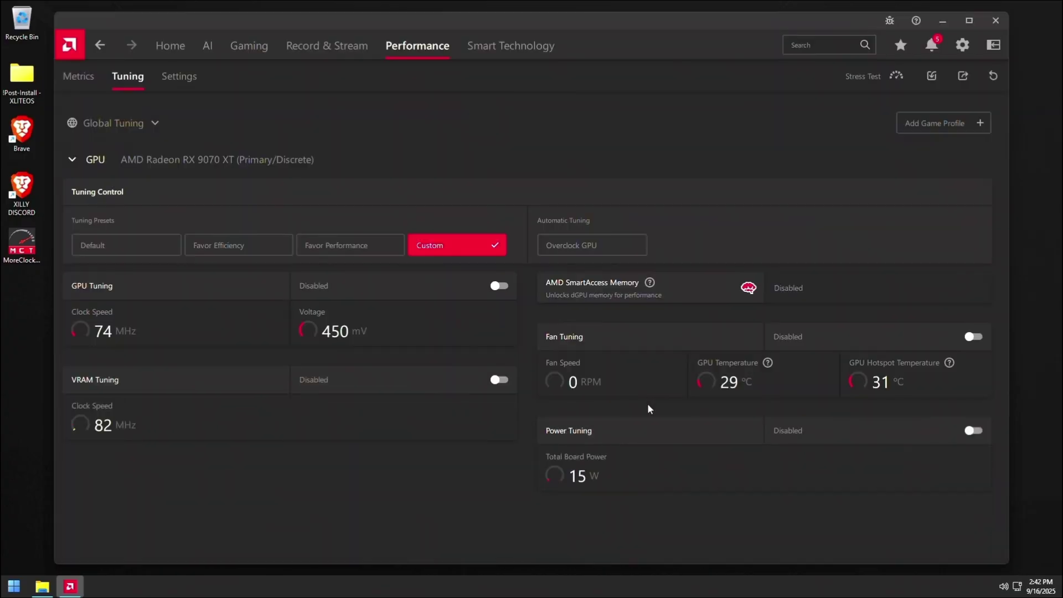
pyautogui.click(872, 438)
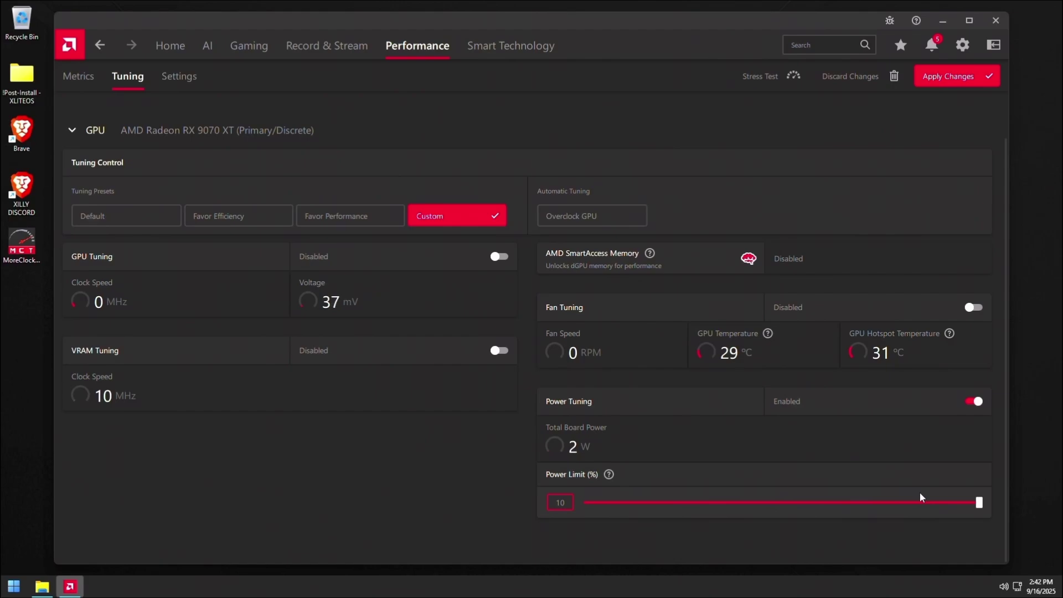
pyautogui.click(861, 304)
pyautogui.scroll(-2, 752, 352)
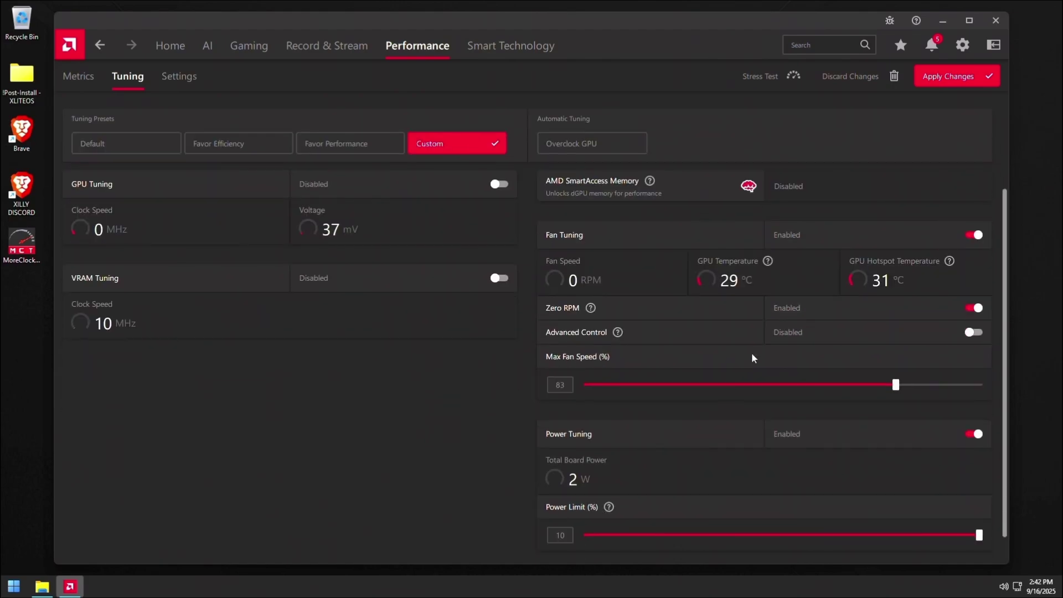
pyautogui.click(844, 277)
pyautogui.moveTo(896, 352); pyautogui.dragTo(1000, 357)
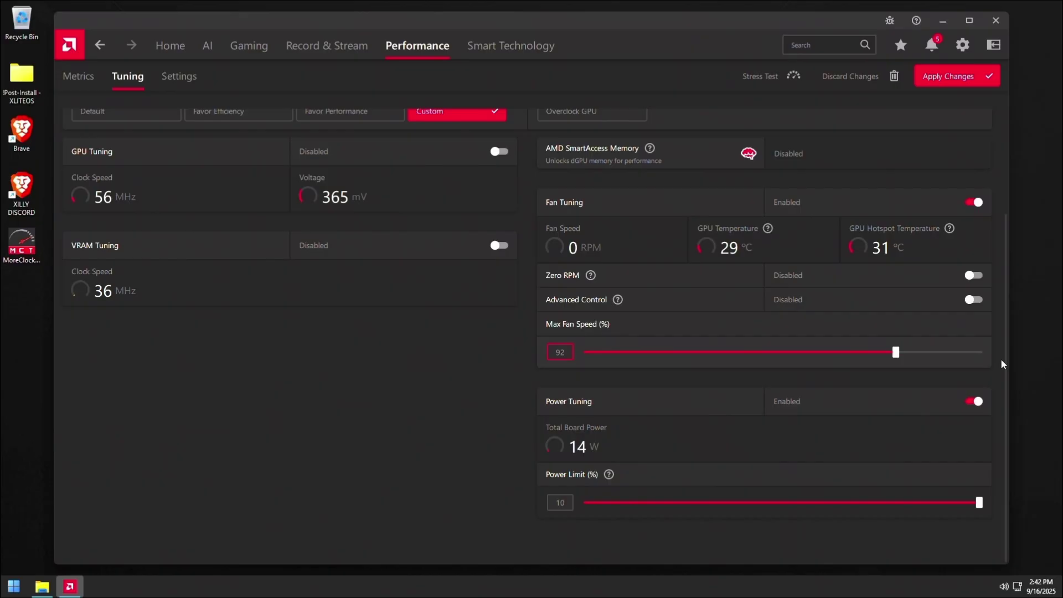
pyautogui.moveTo(590, 274)
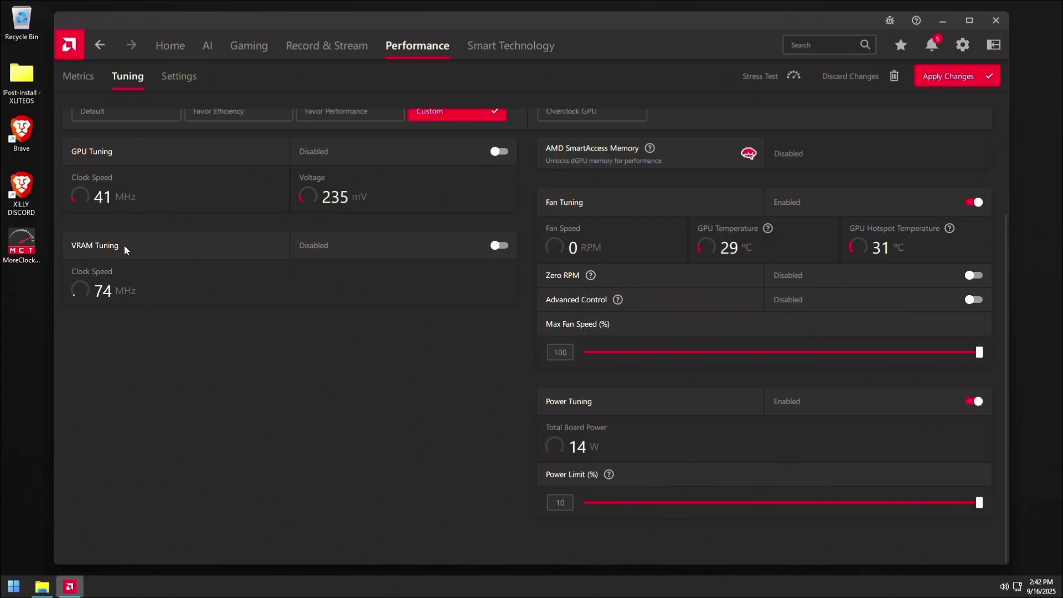
# - Enable VRAM Tuning with Fast Timing memory and apply the changes
pyautogui.click(390, 244)
pyautogui.click(353, 319)
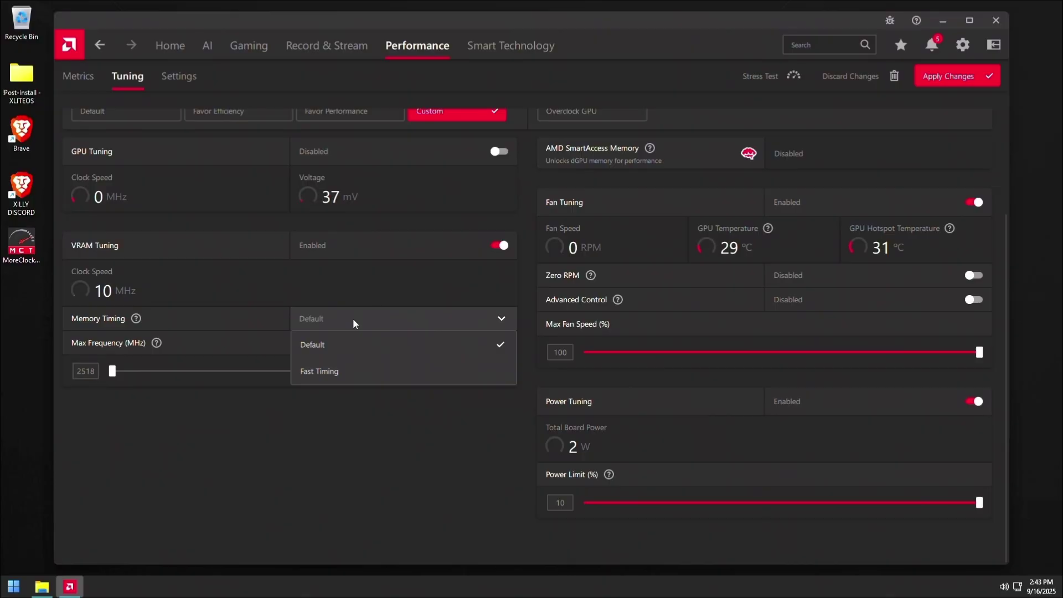
pyautogui.click(351, 370)
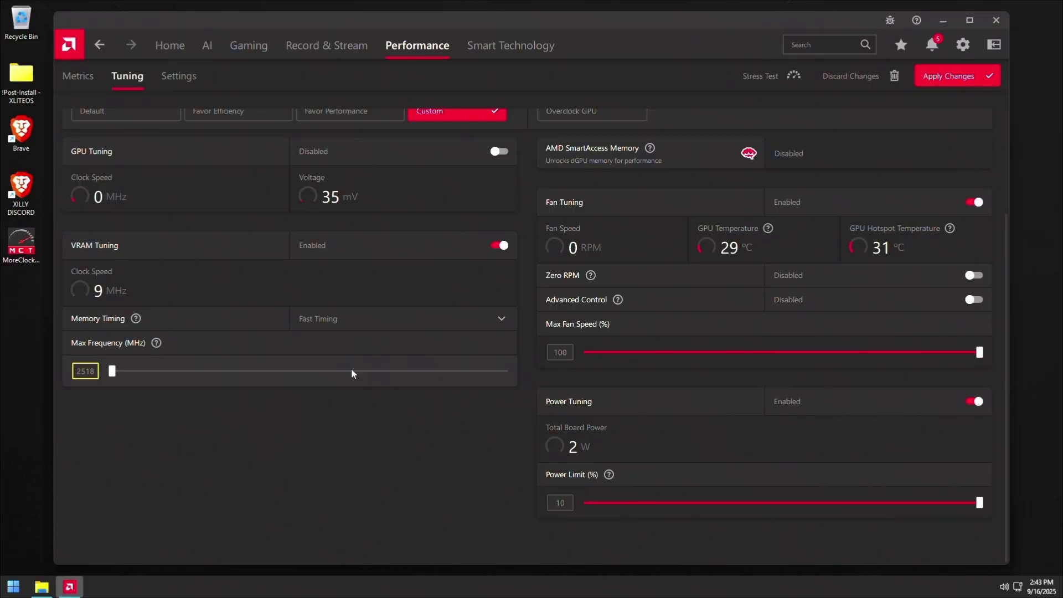
pyautogui.click(948, 76)
# - Check the max memory frequency value, leave it unchanged, and apply the tuning again
pyautogui.scroll(1, 668, 342)
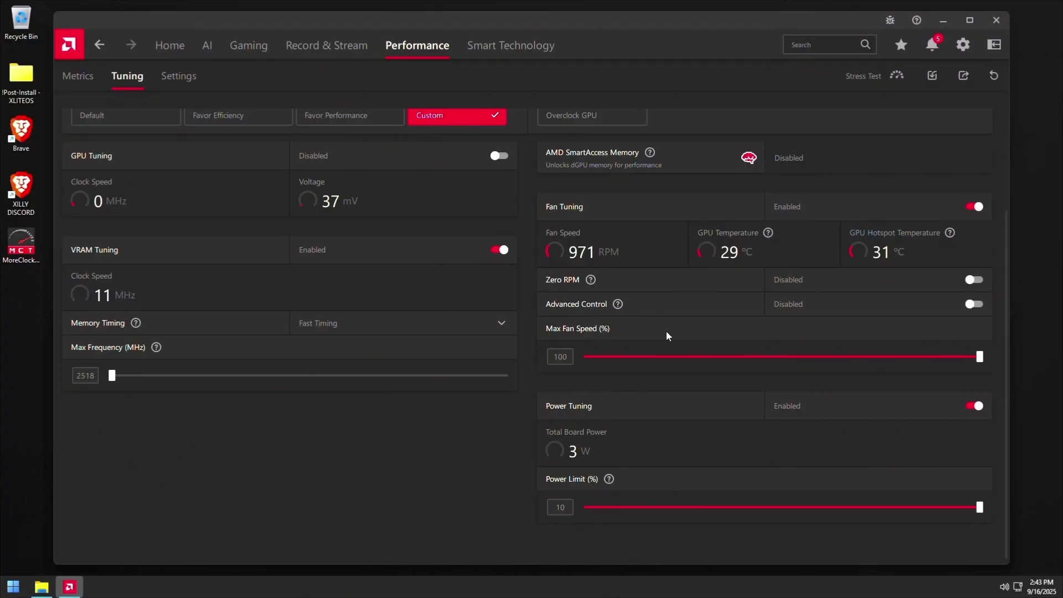
pyautogui.doubleClick(84, 376)
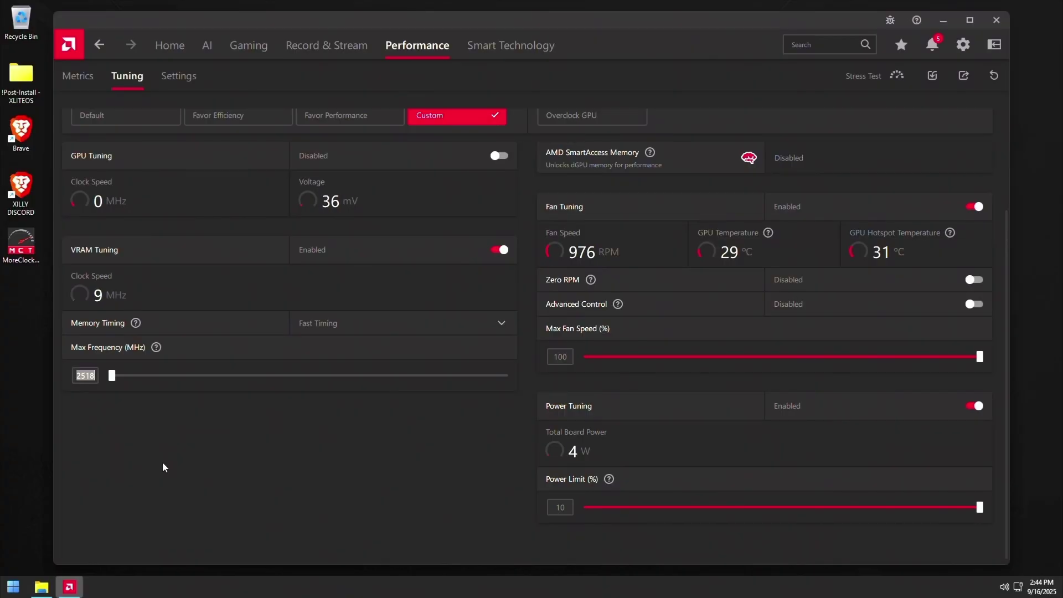
pyautogui.click(162, 462)
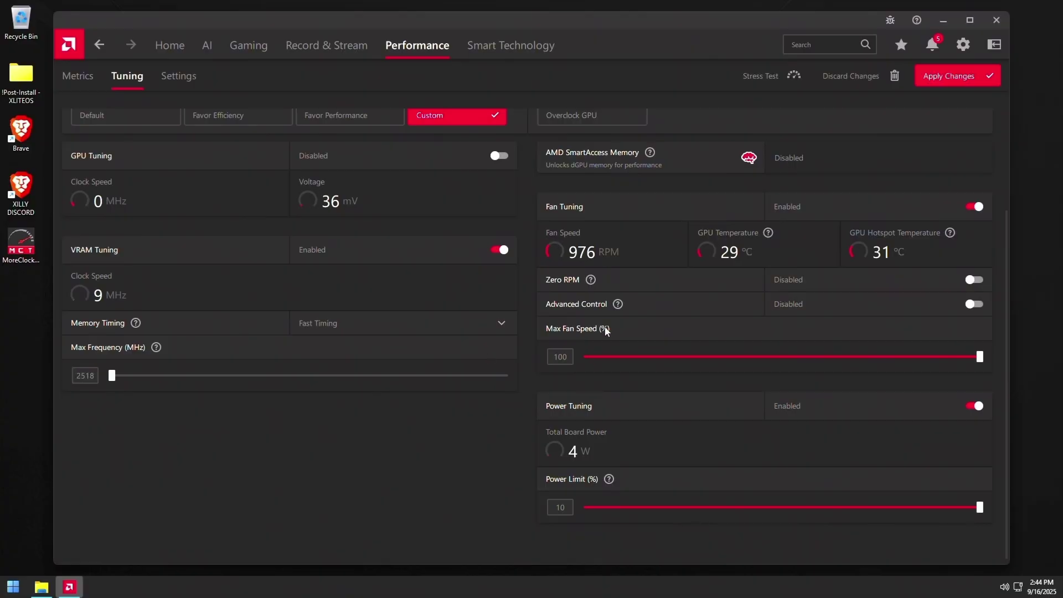
pyautogui.click(949, 76)
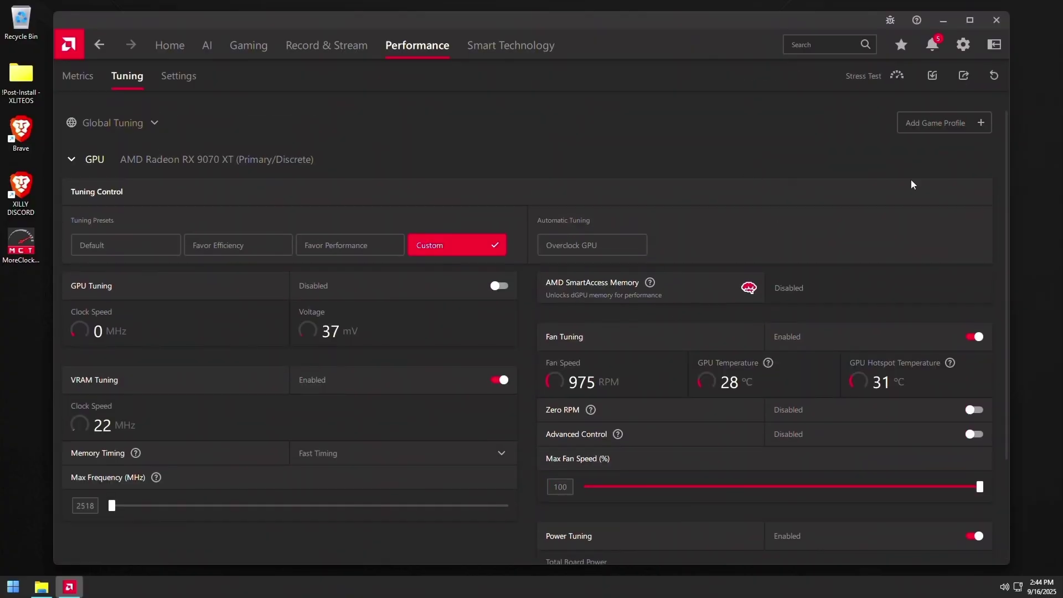
# - Browse the Display, Audio & Video and Preferences settings and the Record & Stream and Performance pages, then close AMD Software
pyautogui.click(963, 45)
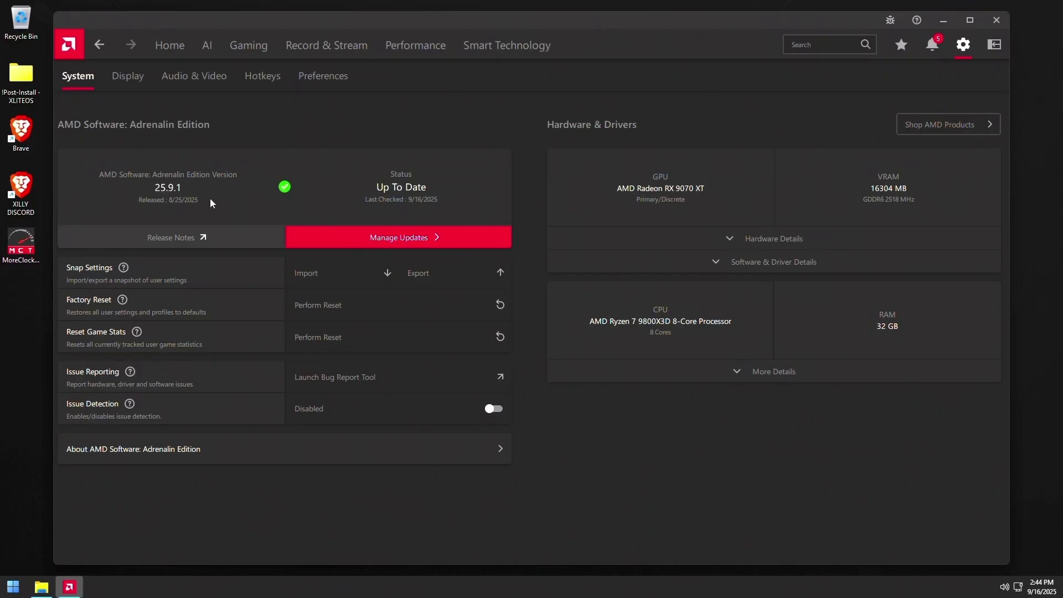
pyautogui.click(143, 83)
pyautogui.click(193, 77)
pyautogui.click(308, 84)
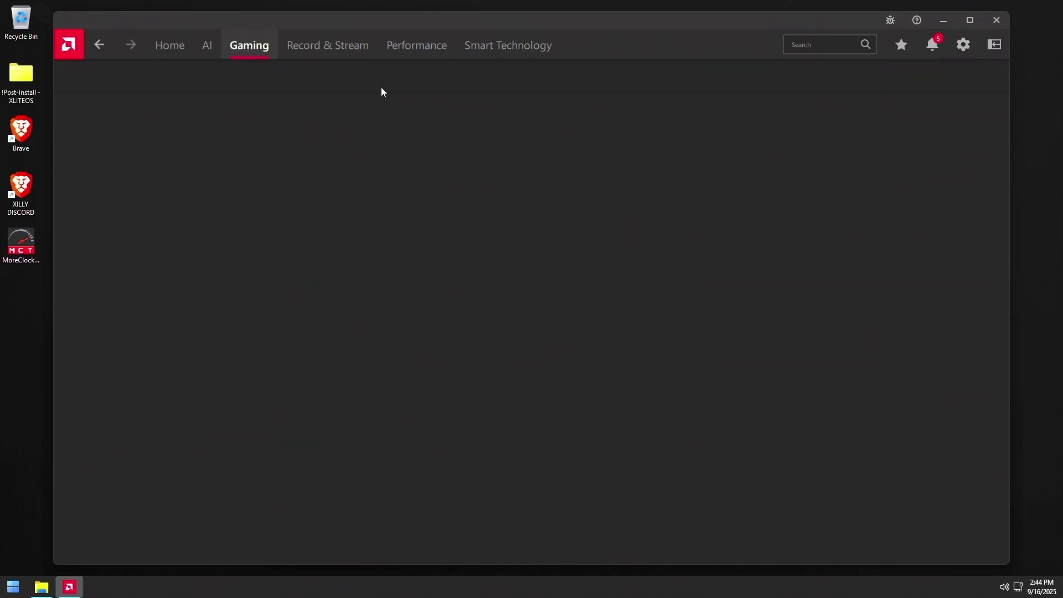
pyautogui.click(328, 46)
pyautogui.click(416, 45)
pyautogui.click(997, 20)
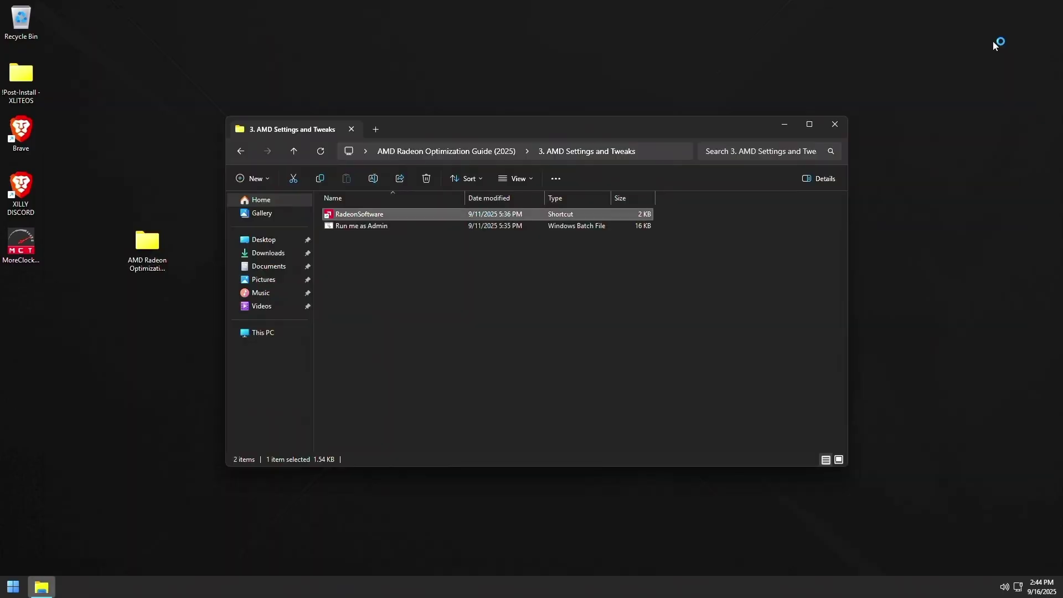
# - Keep the 144 Hz refresh rate in Display settings, close Settings, and go back to the optimization guide folder
pyautogui.rightClick(458, 95)
pyautogui.click(498, 197)
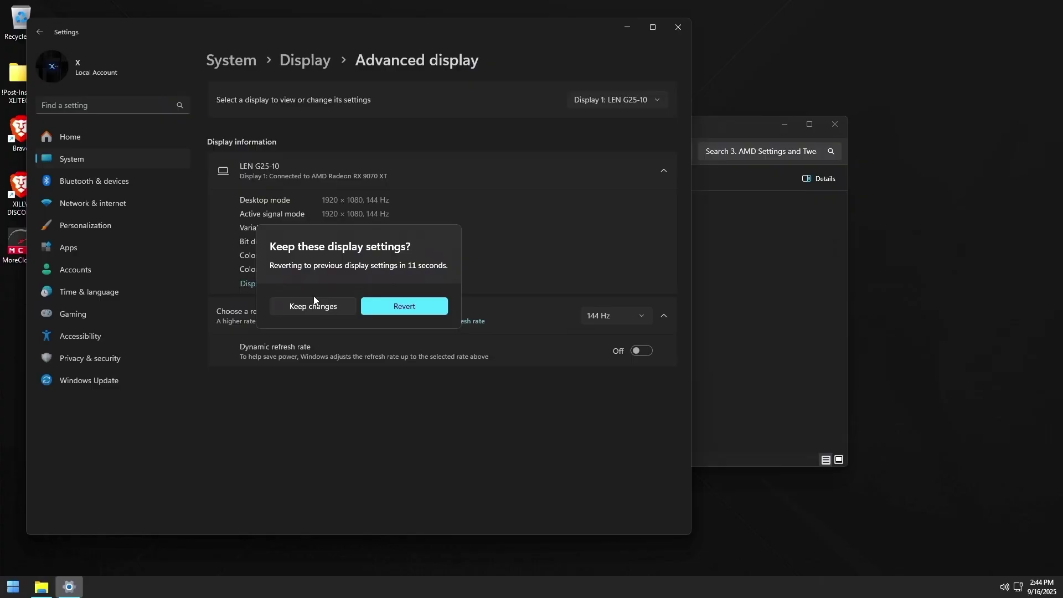
pyautogui.click(314, 304)
pyautogui.click(688, 29)
pyautogui.press('BackSpace')
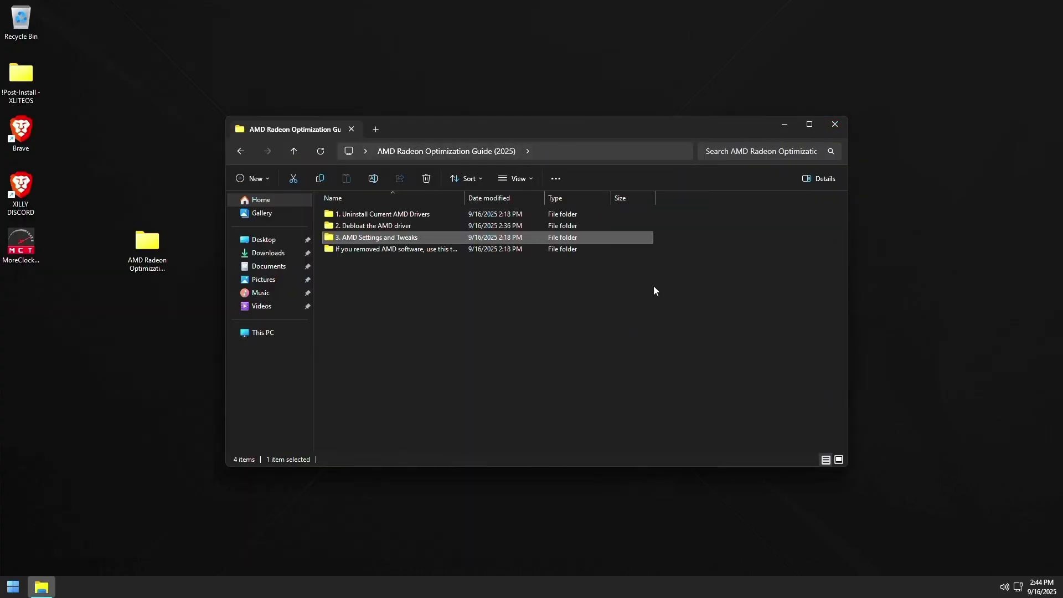
# - Open the 'If you removed AMD software, use this tool' folder
pyautogui.click(417, 60)
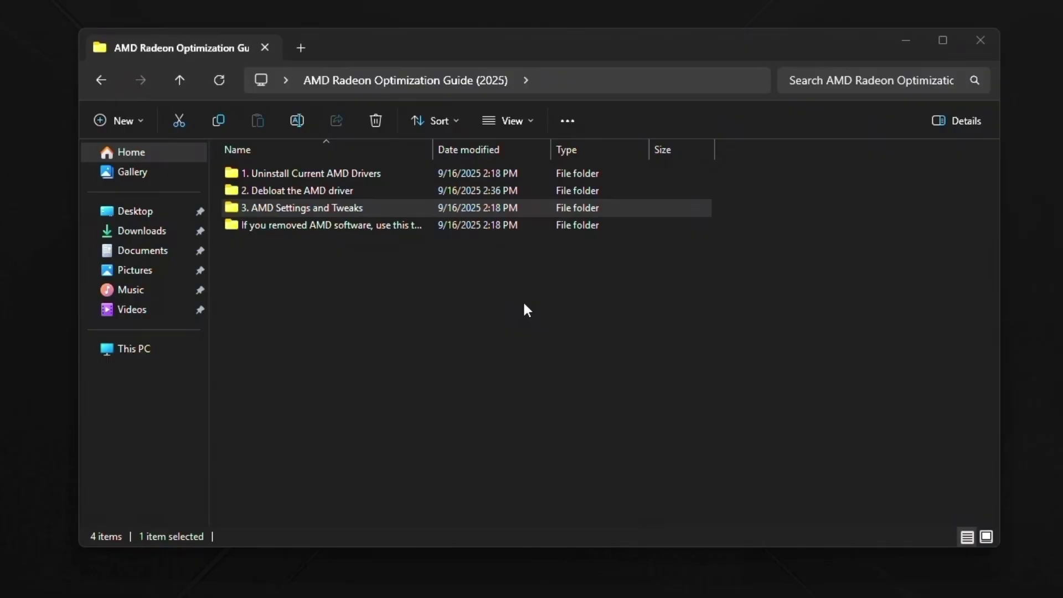
pyautogui.click(330, 228)
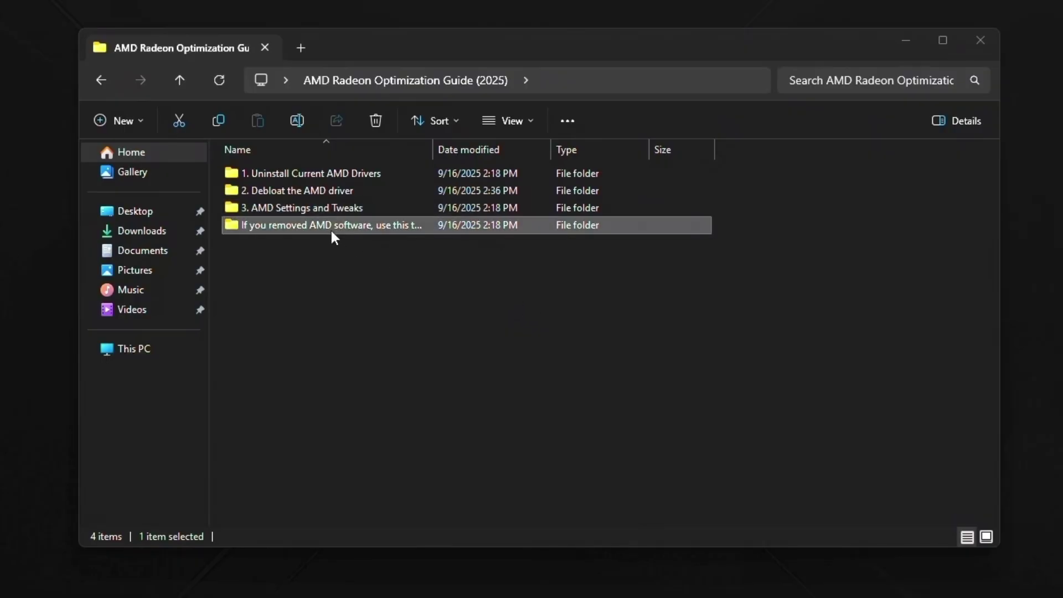
pyautogui.doubleClick(330, 228)
# - Launch MoreClockTool, set the memory frequency to 2600 MHz and apply it
pyautogui.click(286, 173)
pyautogui.doubleClick(287, 173)
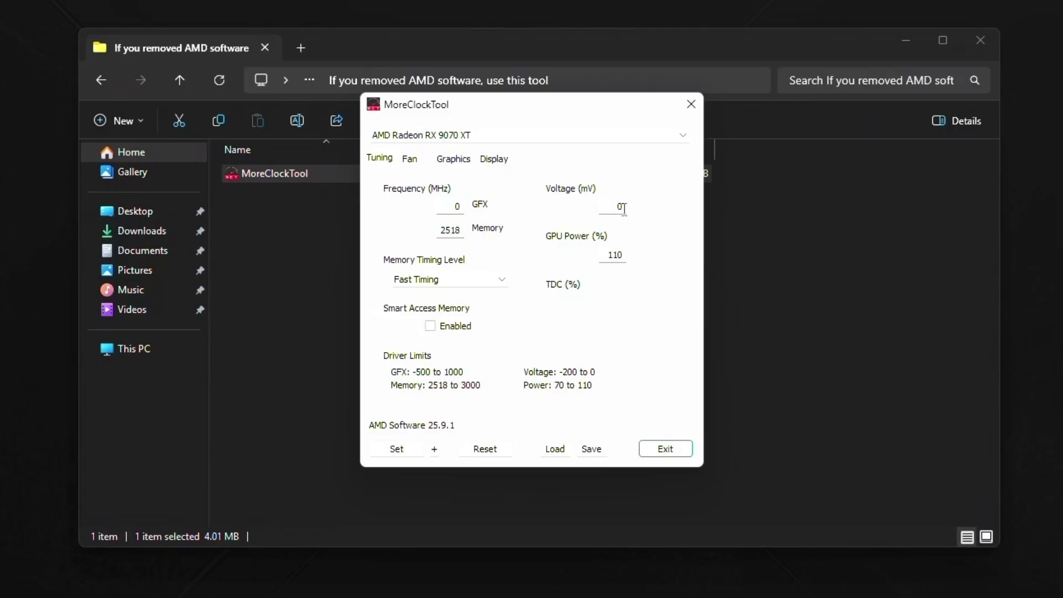
pyautogui.doubleClick(456, 230)
pyautogui.write('2600')
pyautogui.click(387, 451)
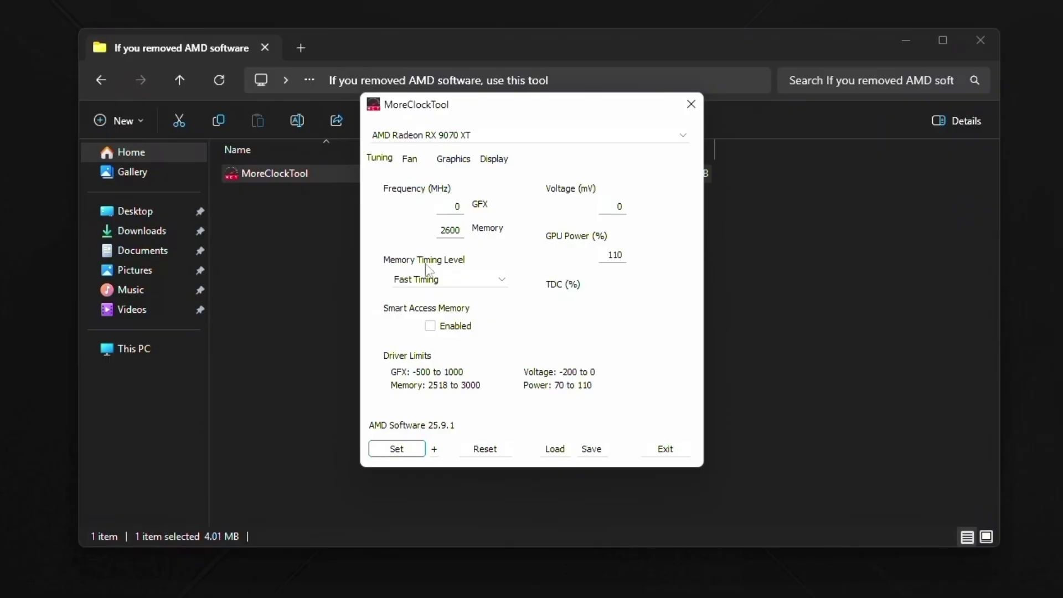
pyautogui.click(422, 160)
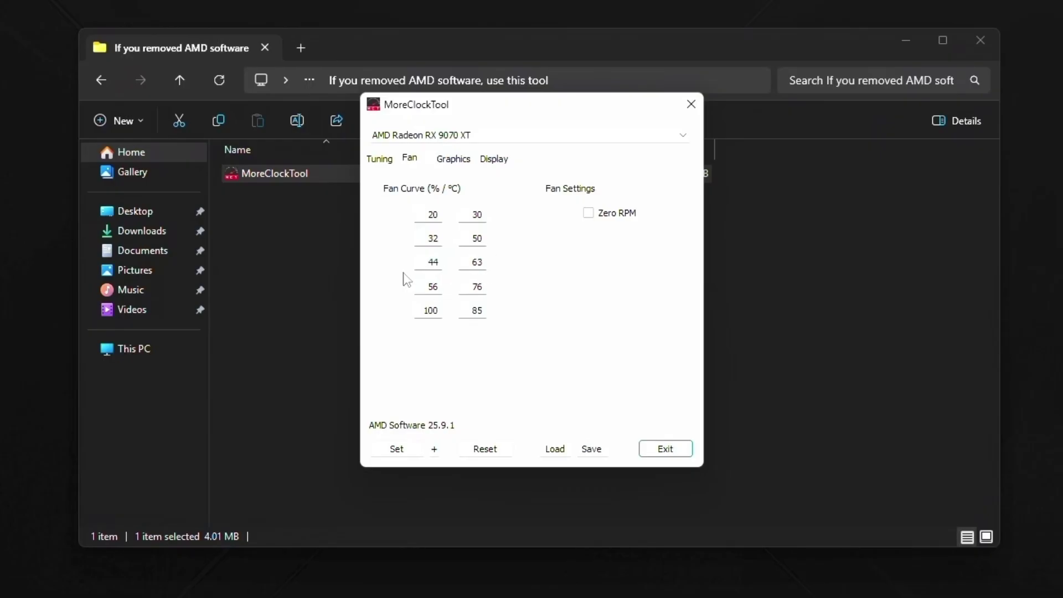
# - Review MoreClockTool's Graphics and Display pages, showing FreeSync off, 8 BPC and Full RGB
pyautogui.click(455, 159)
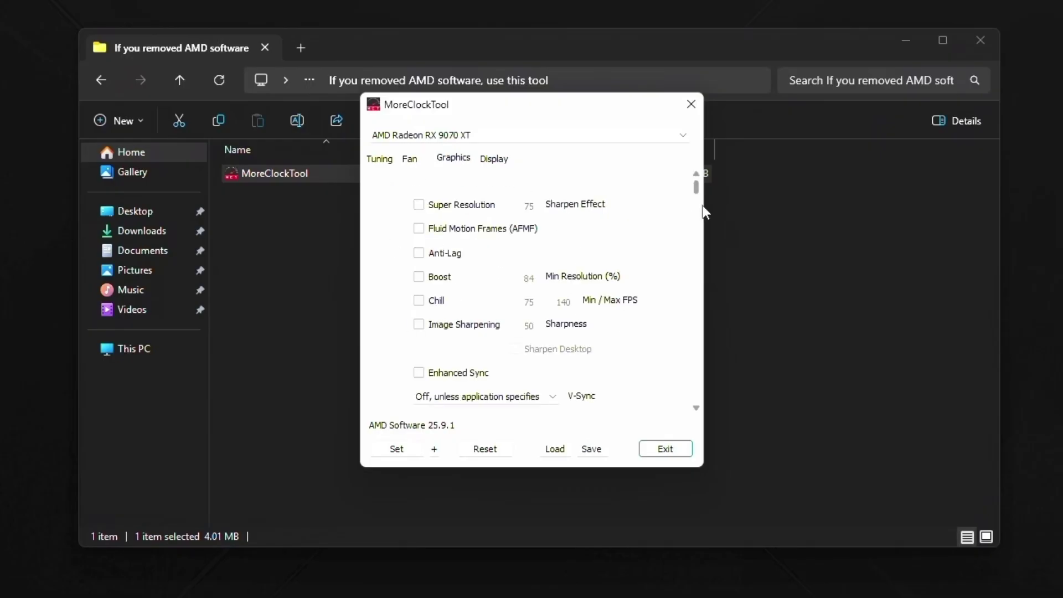
pyautogui.moveTo(696, 188); pyautogui.dragTo(657, 174)
pyautogui.click(492, 159)
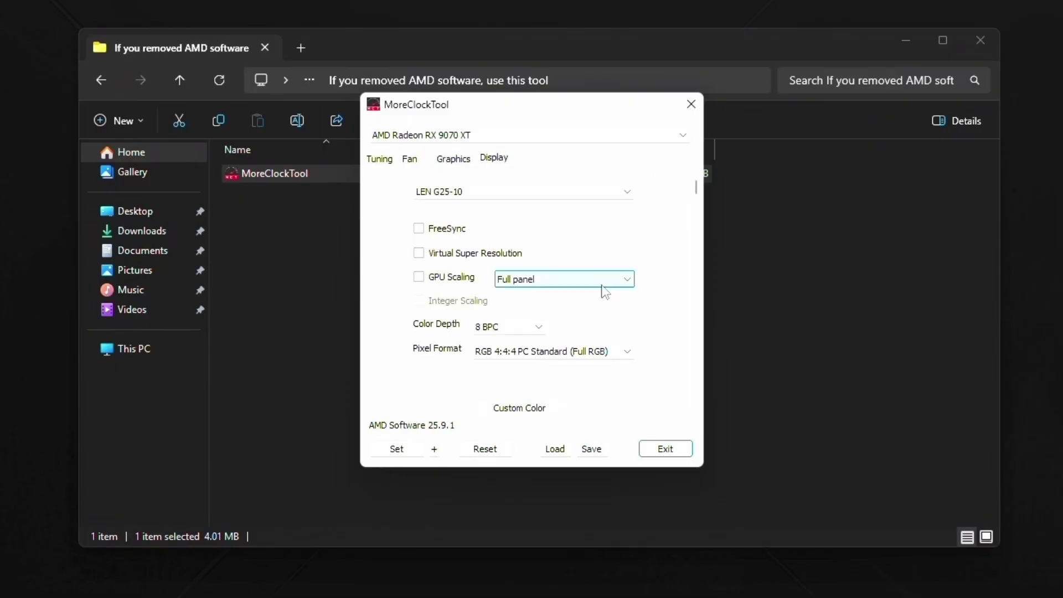
pyautogui.moveTo(700, 206)
pyautogui.mouseDown()
pyautogui.moveTo(698, 399)
pyautogui.moveTo(712, 299)
pyautogui.moveTo(699, 188)
pyautogui.mouseUp()
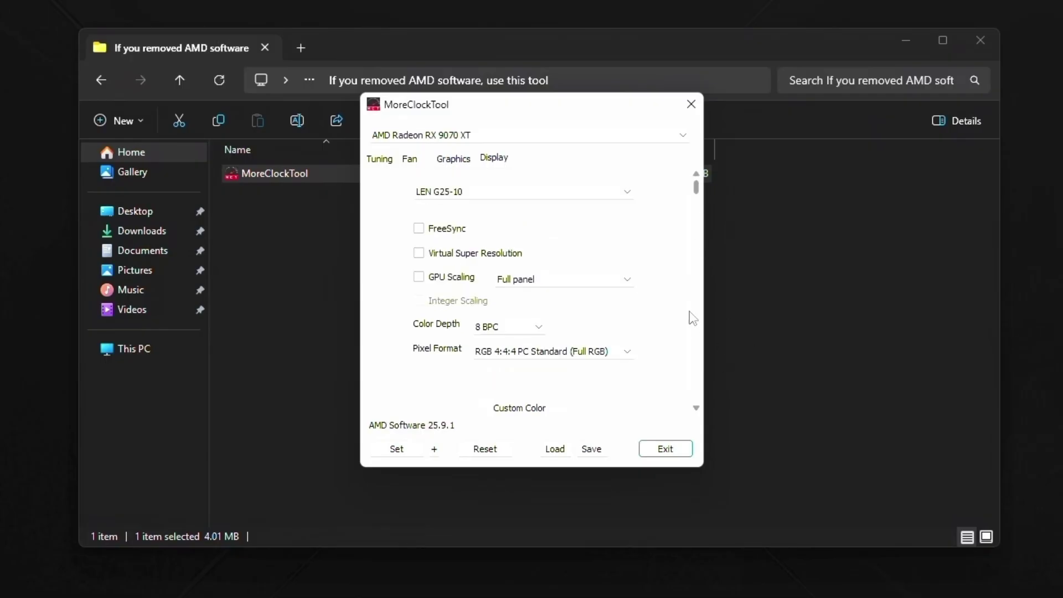
# - Cancel both MoreClockTool's Save As and Open dialogs without saving or loading a profile
pyautogui.click(590, 449)
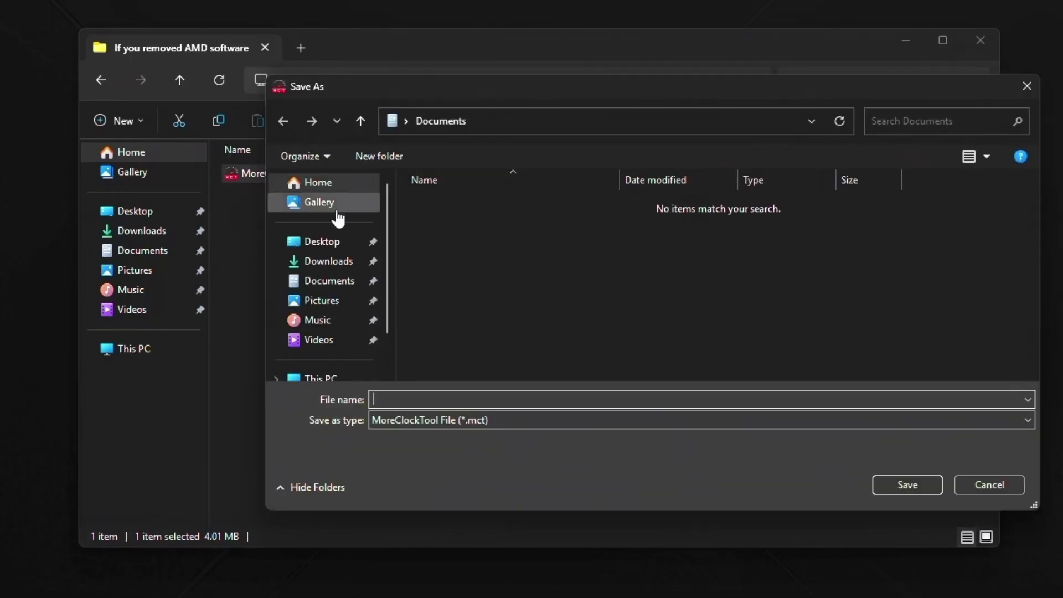
pyautogui.click(322, 241)
pyautogui.click(987, 485)
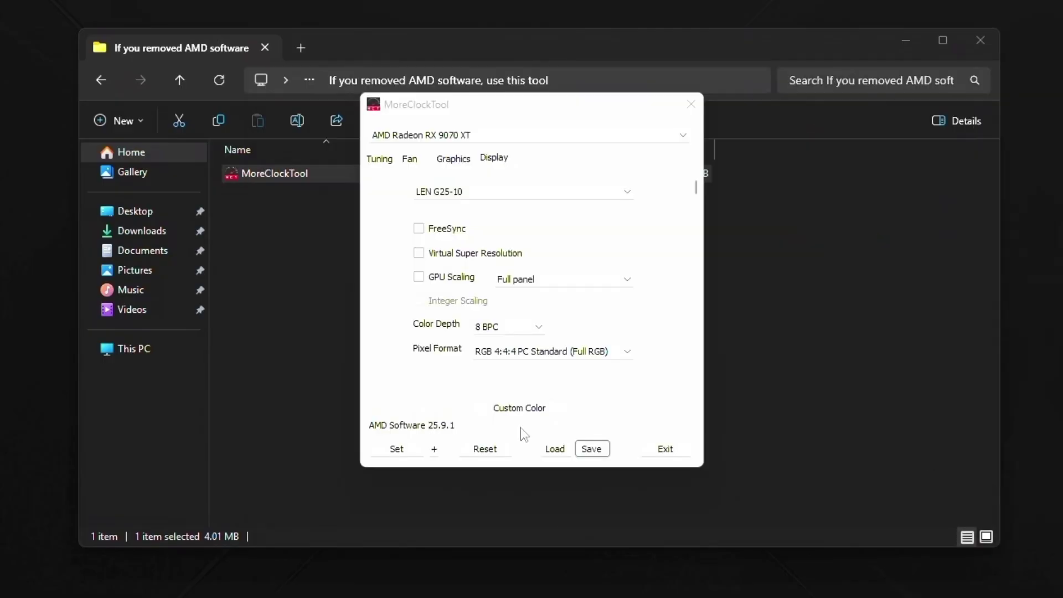
pyautogui.click(555, 449)
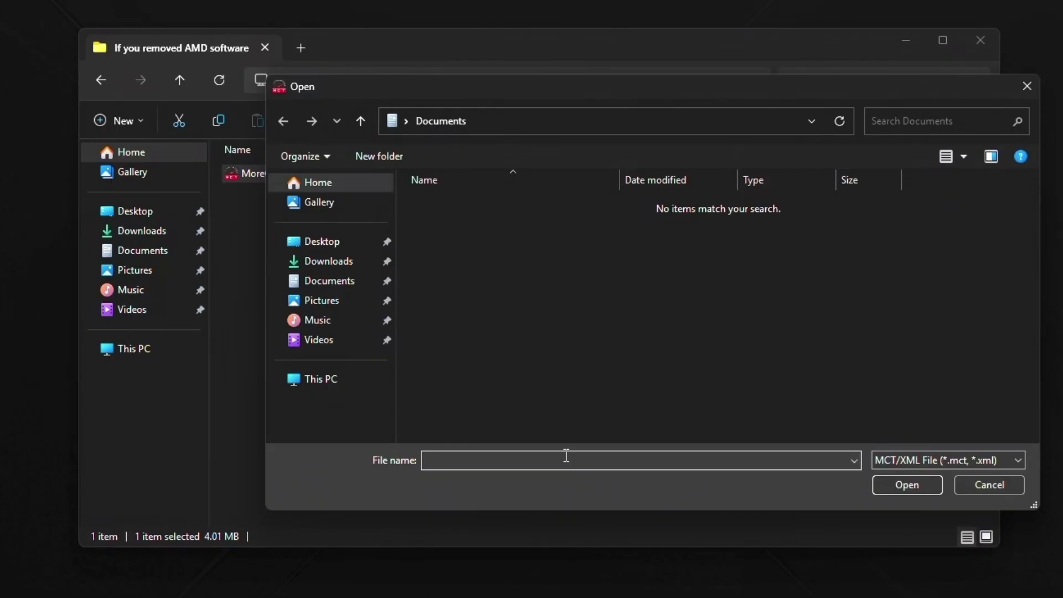
pyautogui.click(981, 486)
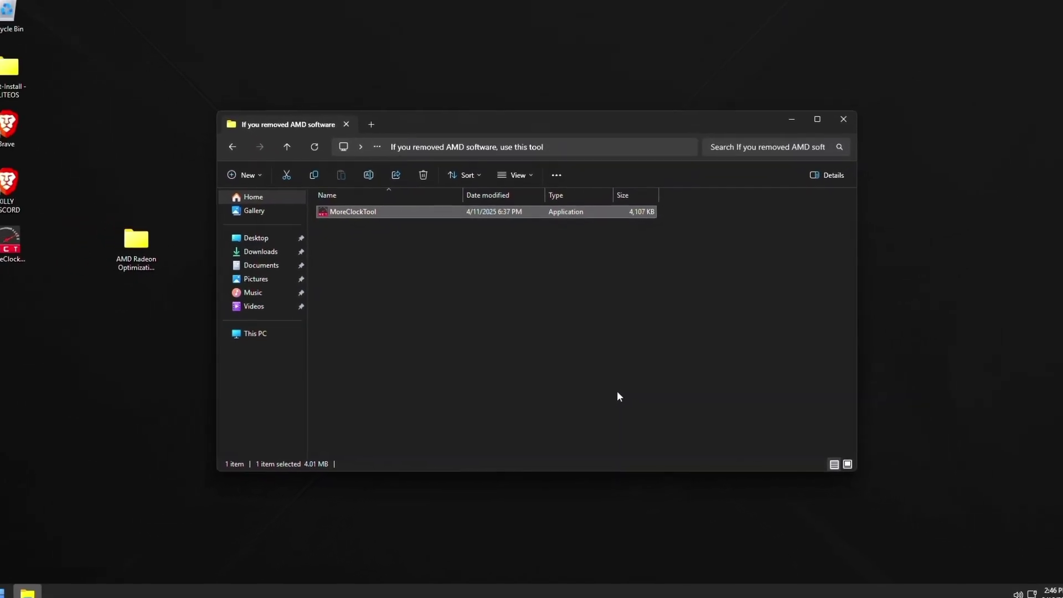
# - Close the folder window and relaunch AMD Software: Adrenalin Edition from the desktop menu
pyautogui.click(835, 124)
pyautogui.rightClick(445, 156)
pyautogui.click(501, 219)
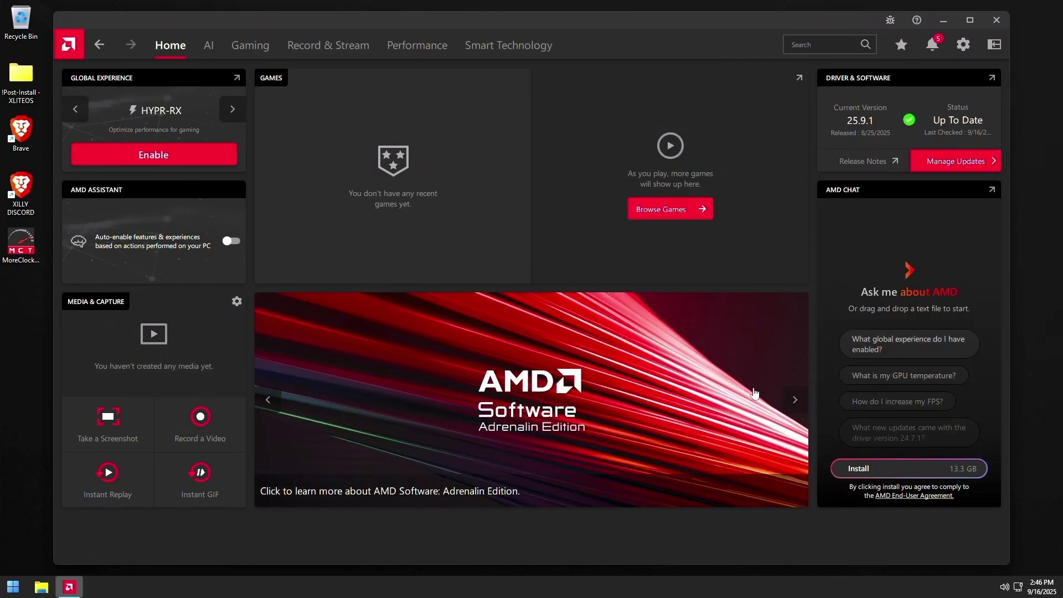
# - Go to Adrenalin's Display settings and leave Display Color Enhancement on Vivid Gaming
pyautogui.click(402, 53)
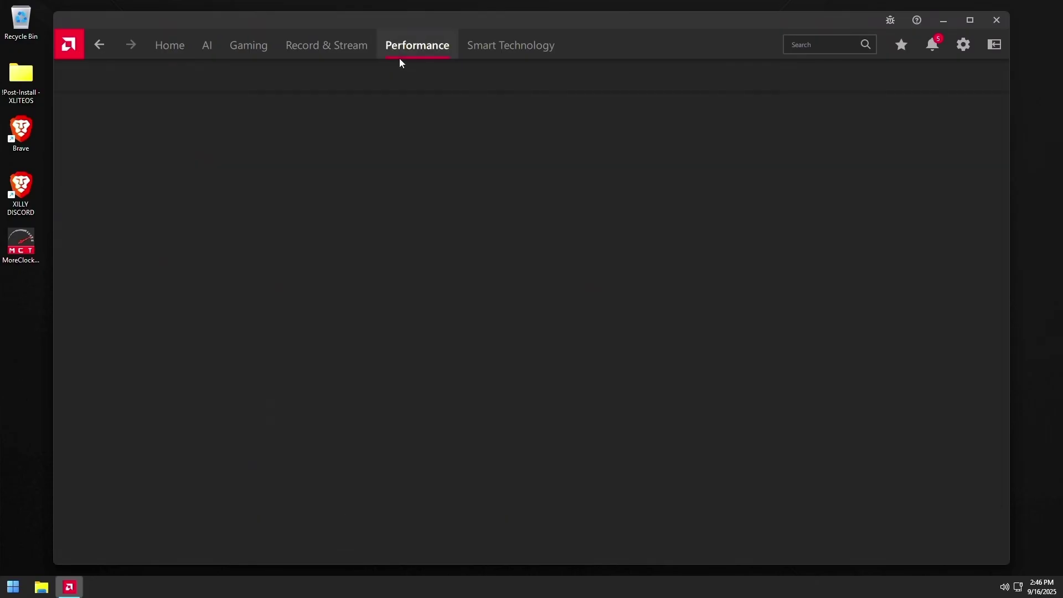
pyautogui.click(966, 42)
pyautogui.click(128, 76)
pyautogui.click(359, 477)
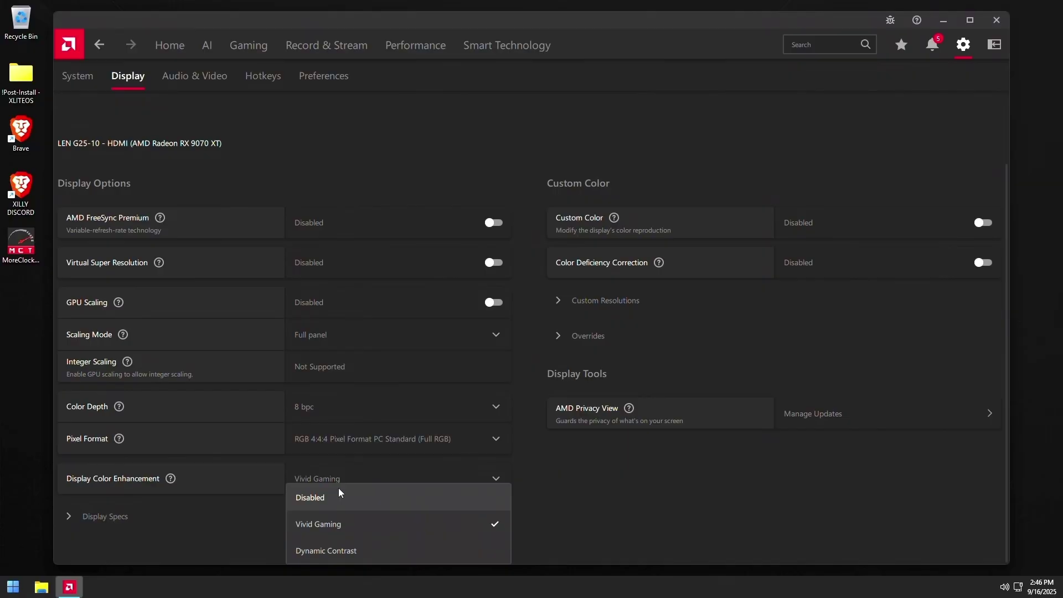
pyautogui.click(380, 518)
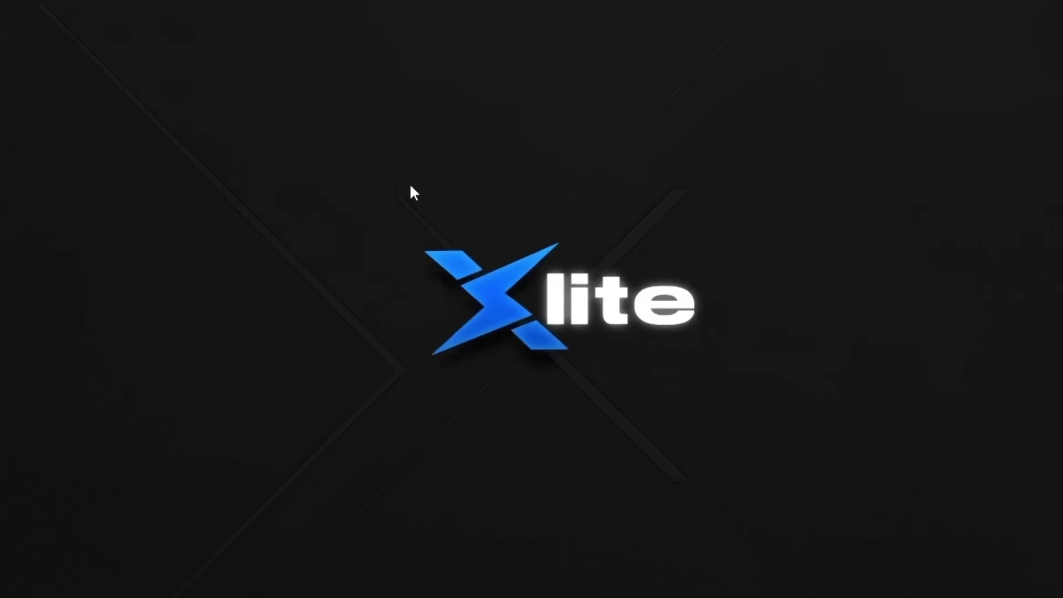
# - Open Windows Display settings from the desktop right-click menu
pyautogui.rightClick(410, 188)
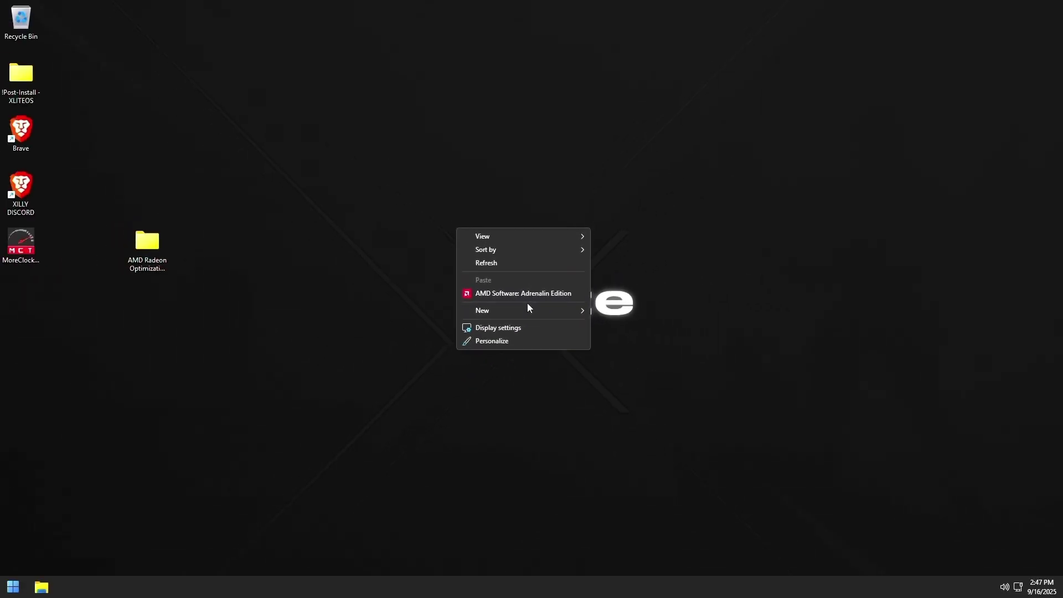
pyautogui.click(569, 338)
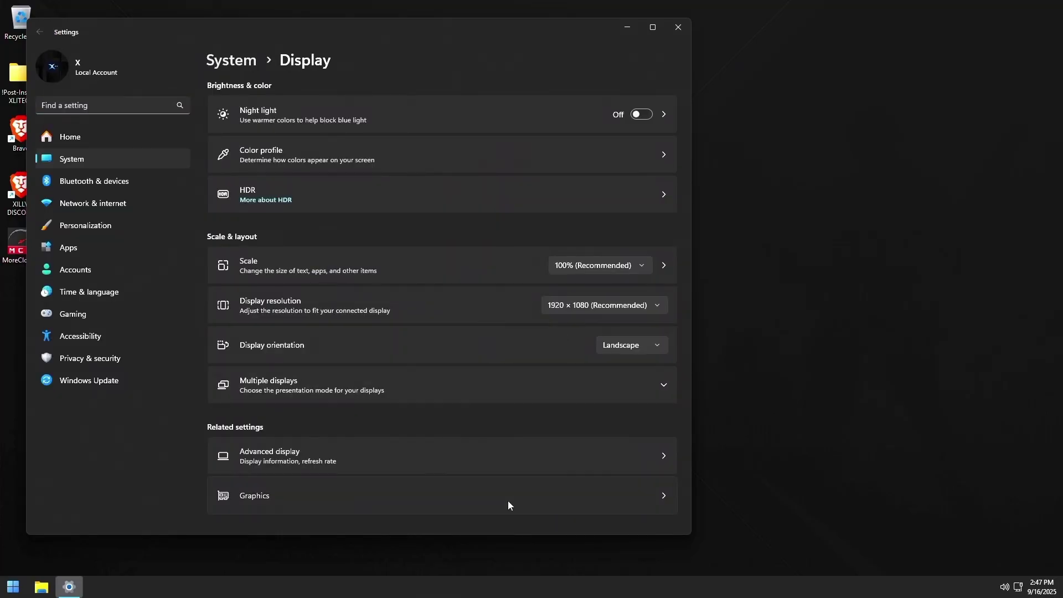
# - Switch Hardware-accelerated GPU scheduling Off under Graphics › Advanced graphics settings
pyautogui.click(508, 499)
pyautogui.click(369, 198)
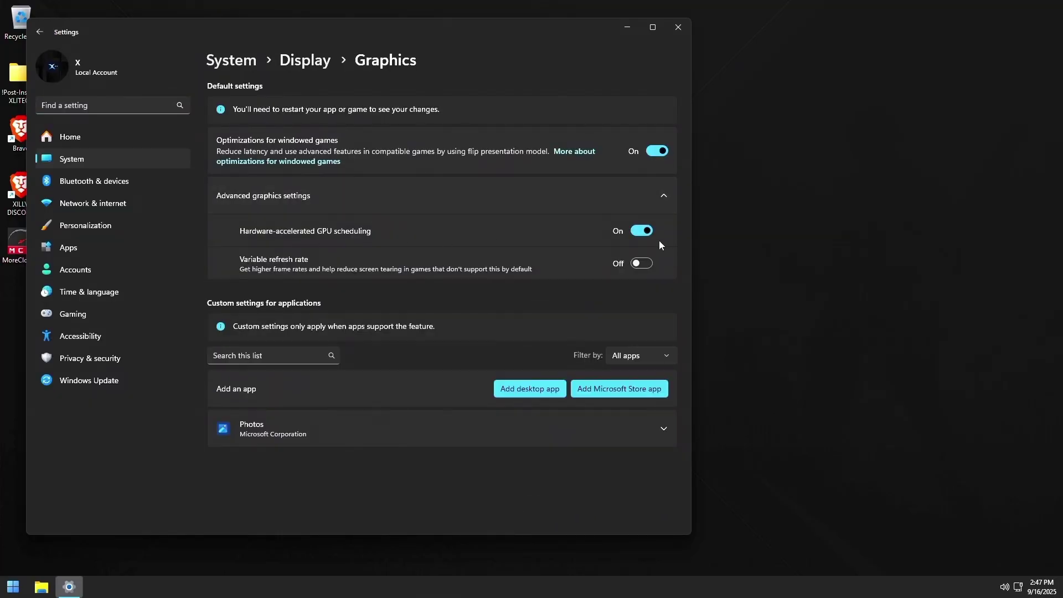
pyautogui.click(637, 232)
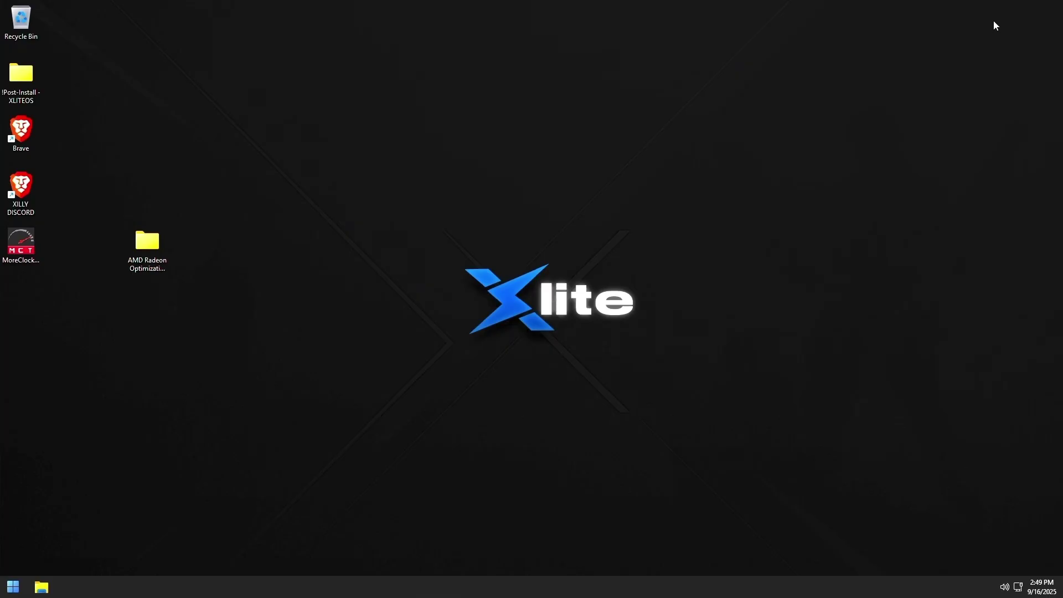
# - Relaunch Adrenalin from the desktop menu and check SmartAccess Memory on the Smart Technology page
pyautogui.rightClick(522, 176)
pyautogui.click(570, 240)
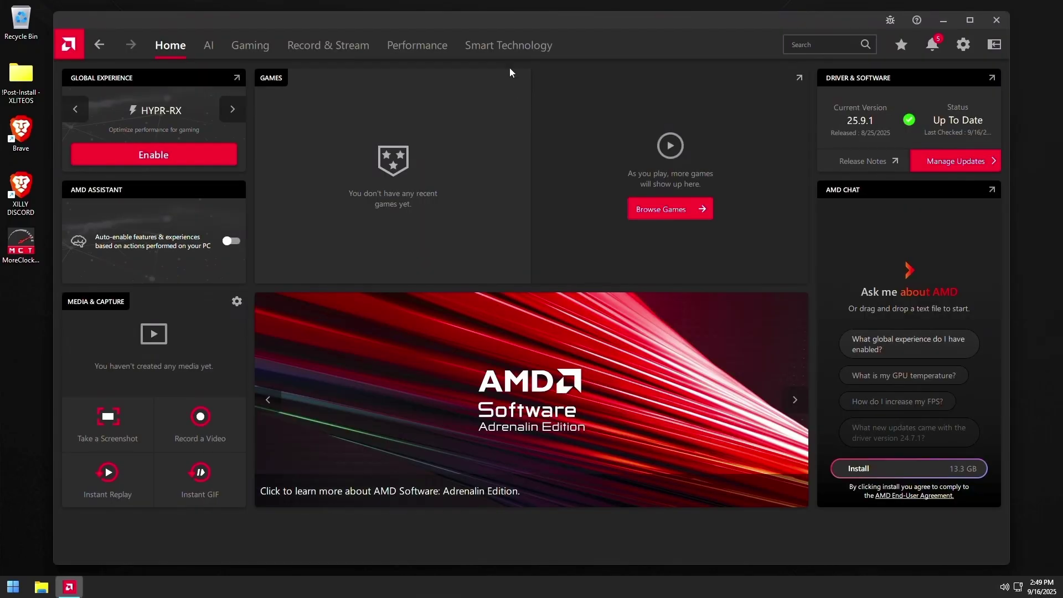
pyautogui.click(508, 54)
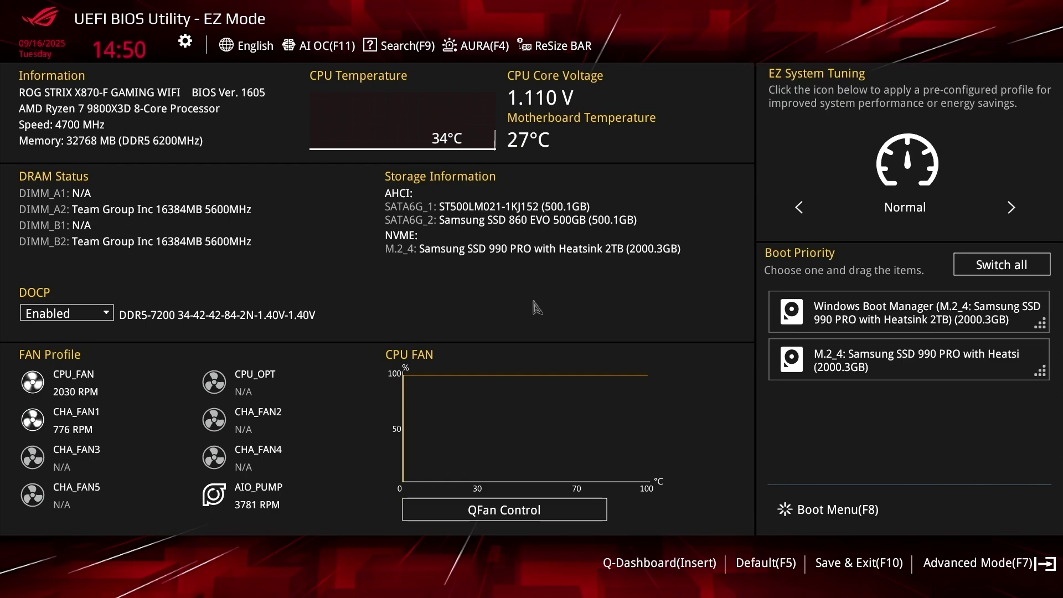
# - In BIOS Advanced Mode, set Above 4G Decoding to Enabled under PCI Subsystem Settings
pyautogui.press('F7')
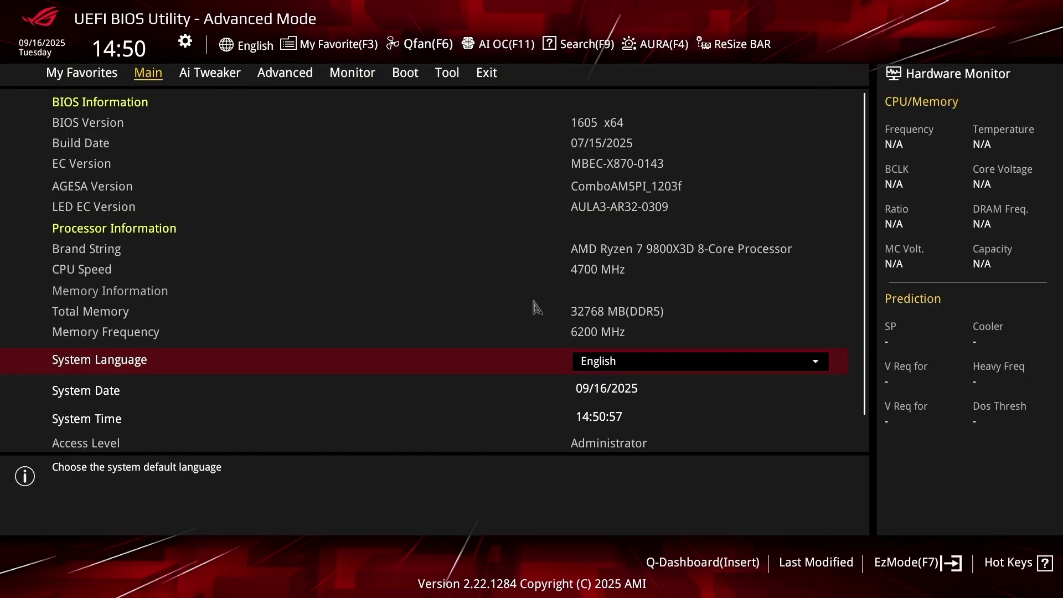
pyautogui.press('Right')
pyautogui.press('Right')
pyautogui.press('Right')
pyautogui.press('Left')
pyautogui.press('Down')
pyautogui.press('Down')
pyautogui.press('Down')
pyautogui.press('Down')
pyautogui.press('Down')
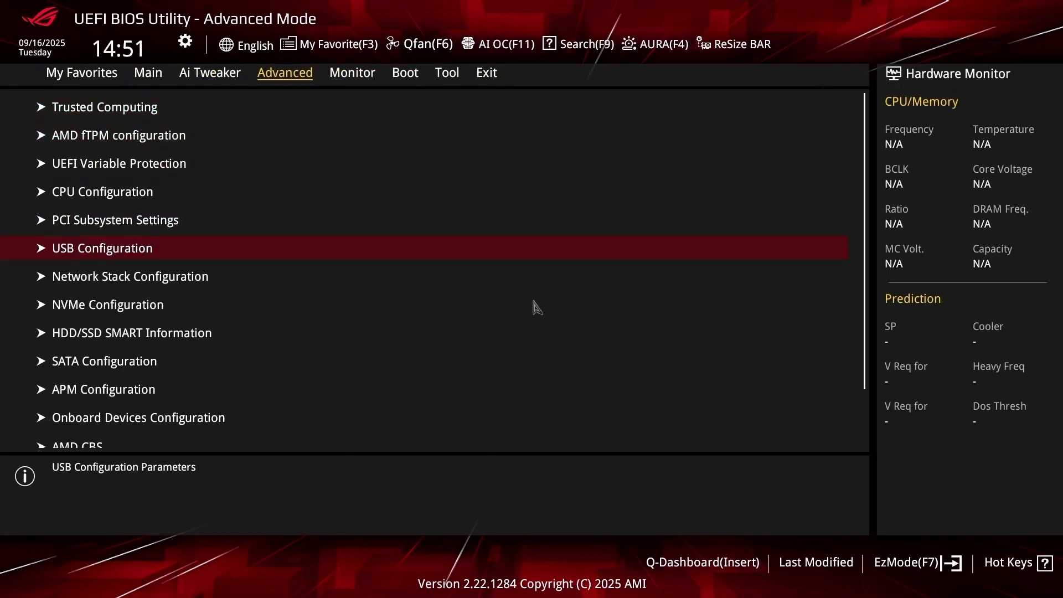
pyautogui.press('Down')
pyautogui.press('Up')
pyautogui.press('Up')
pyautogui.press('Return')
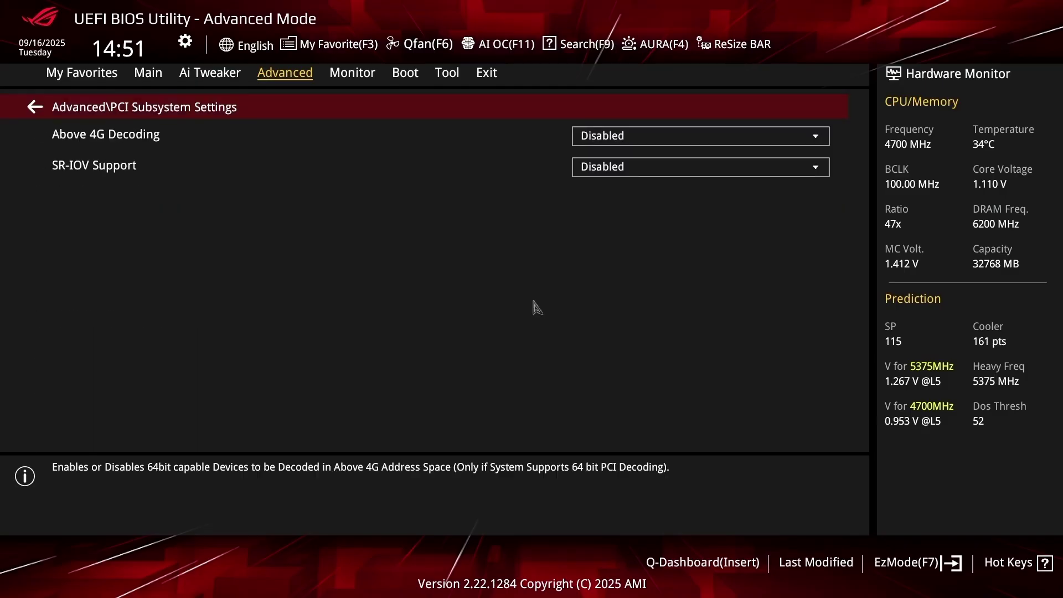
pyautogui.press('Return')
pyautogui.press('Down')
pyautogui.press('Return')
pyautogui.press('Down')
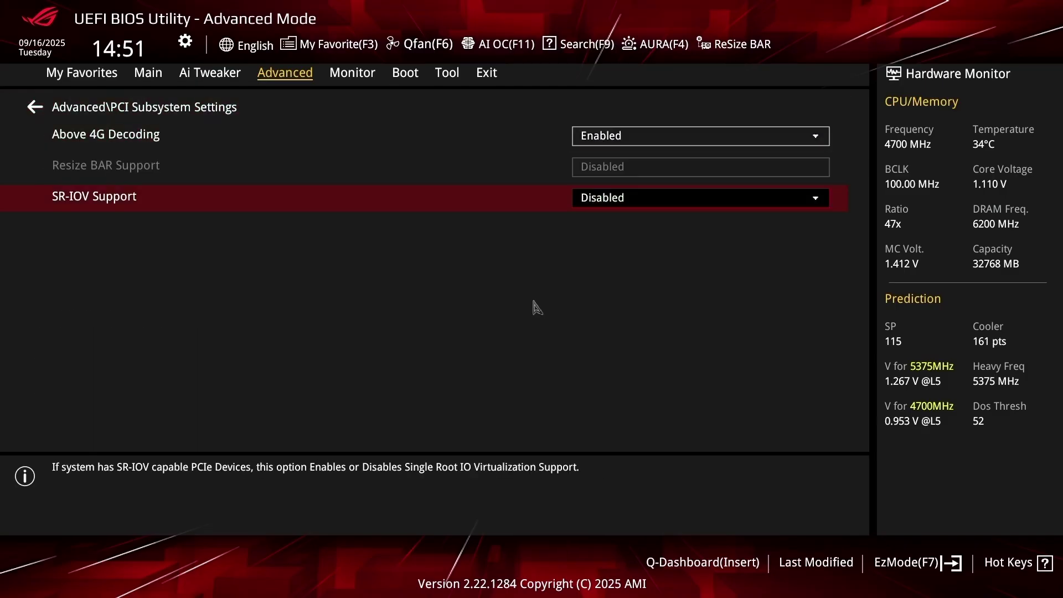
pyautogui.press('Up')
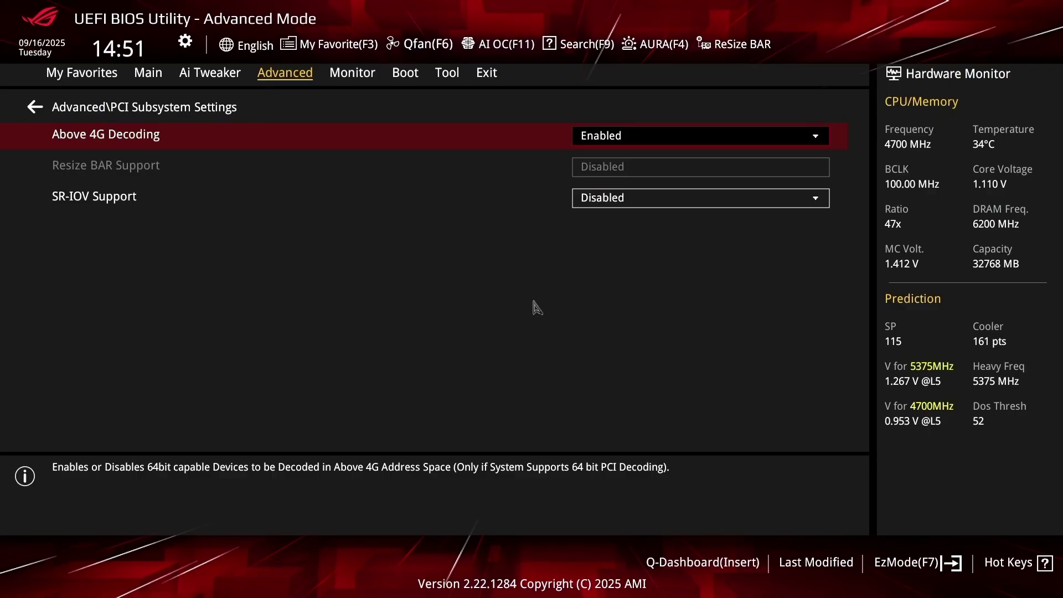
# - Set Launch CSM to Disabled in the Boot page's CSM settings
pyautogui.press('Right')
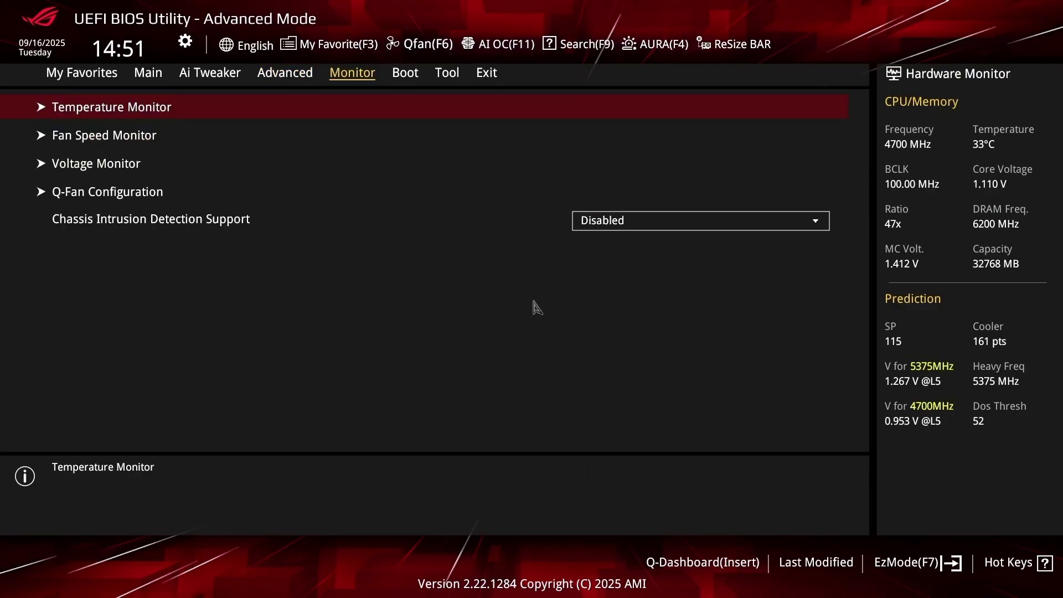
pyautogui.press('Right')
pyautogui.press('Return')
pyautogui.press('Return')
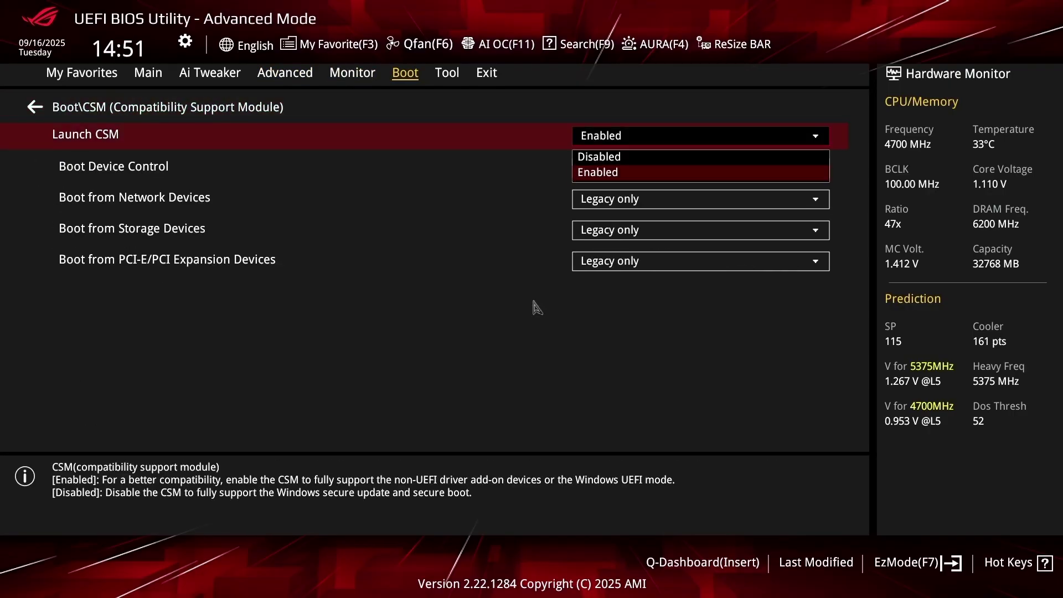
pyautogui.press('Up')
pyautogui.press('Return')
pyautogui.press('Left')
pyautogui.press('Left')
pyautogui.press('Down')
# - Enable Resize BAR Support and save the BIOS changes with F10
pyautogui.press('Return')
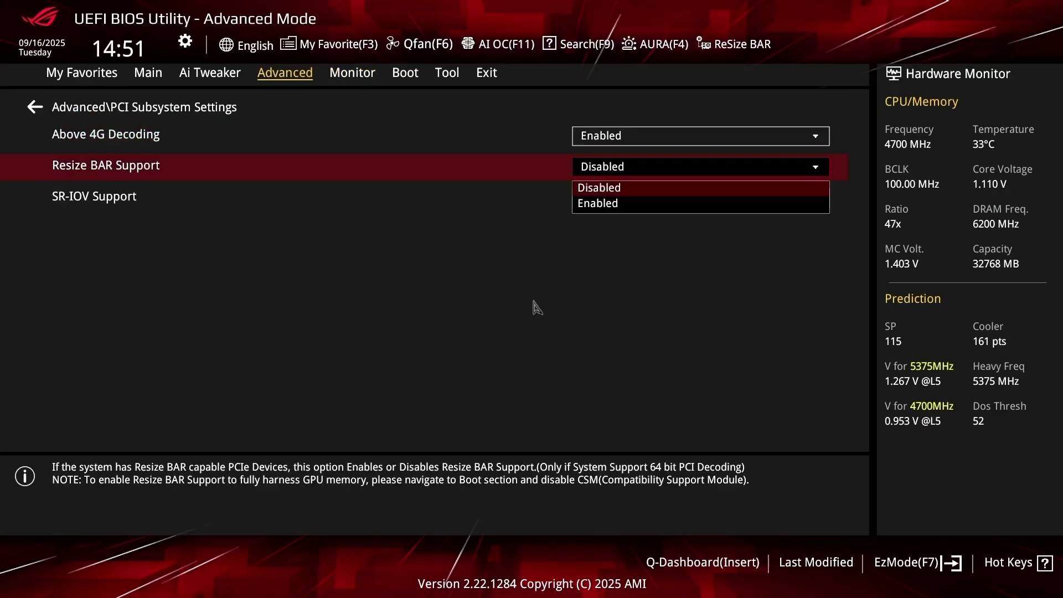
pyautogui.press('Down')
pyautogui.press('Return')
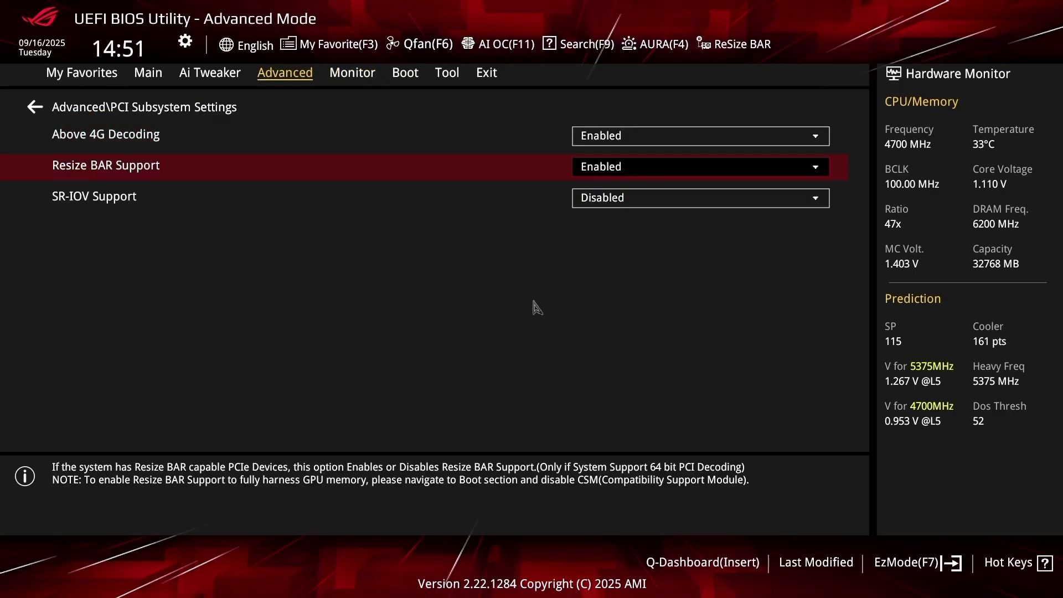
pyautogui.press('F10')
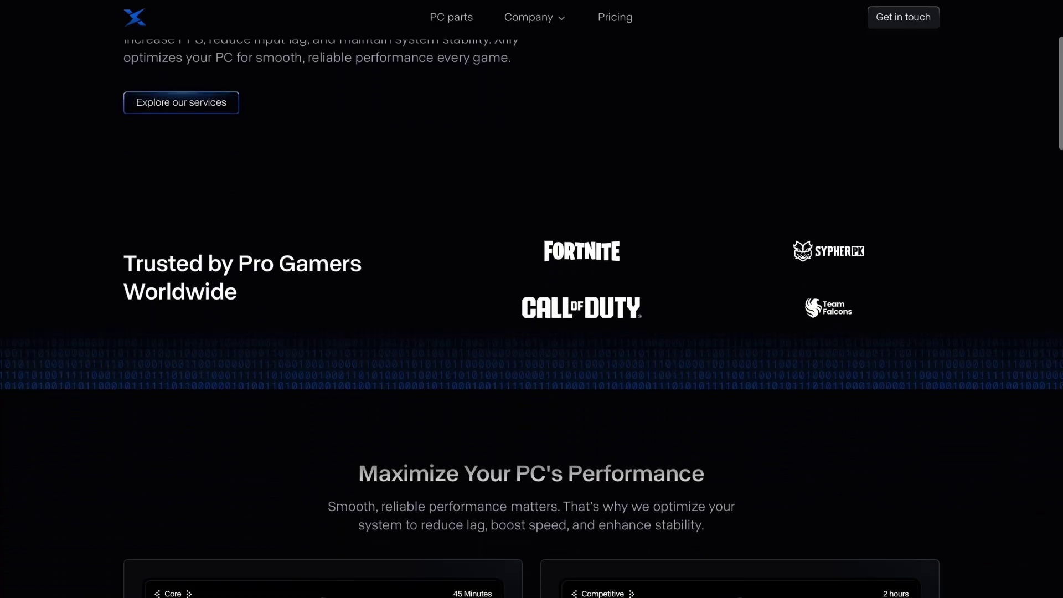
# - Scroll the Xilly page past the Core ($84.99) and Competitive ($249.99) package cards
pyautogui.scroll(-8, 532, 302)
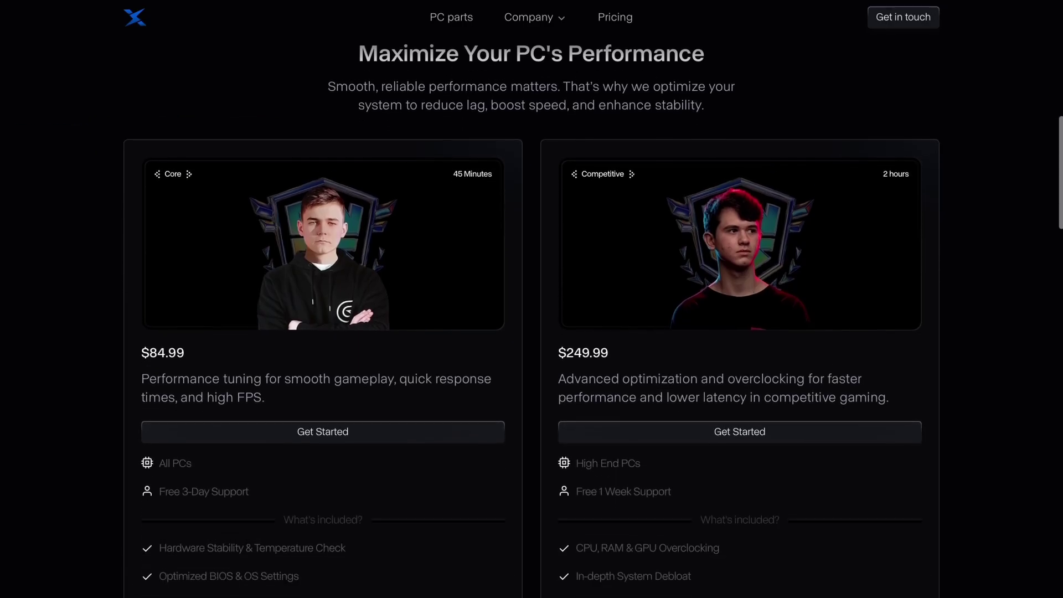
pyautogui.scroll(-5, 531, 302)
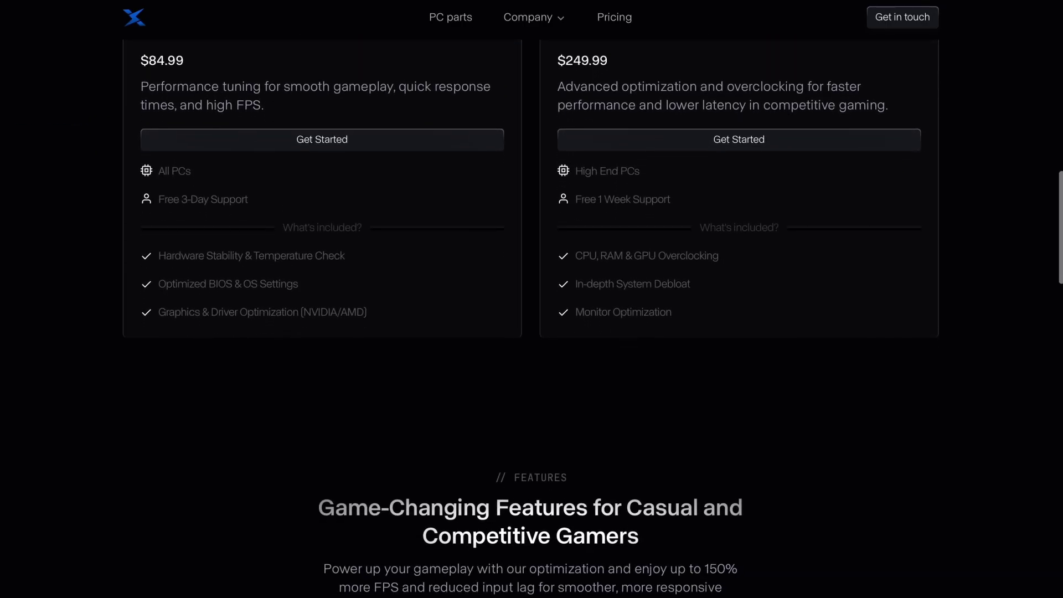
pyautogui.scroll(-7, 531, 302)
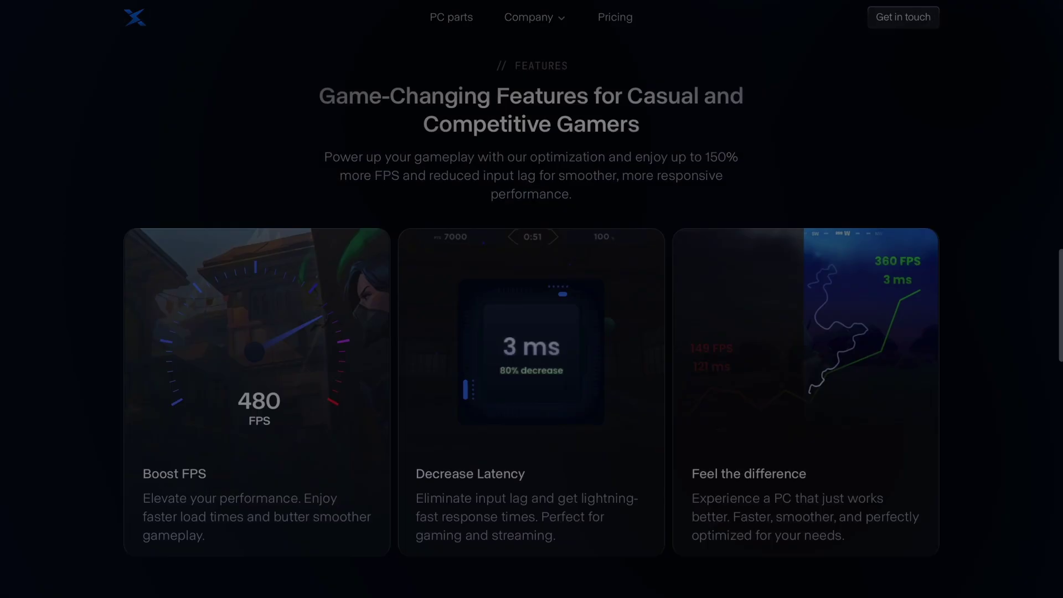